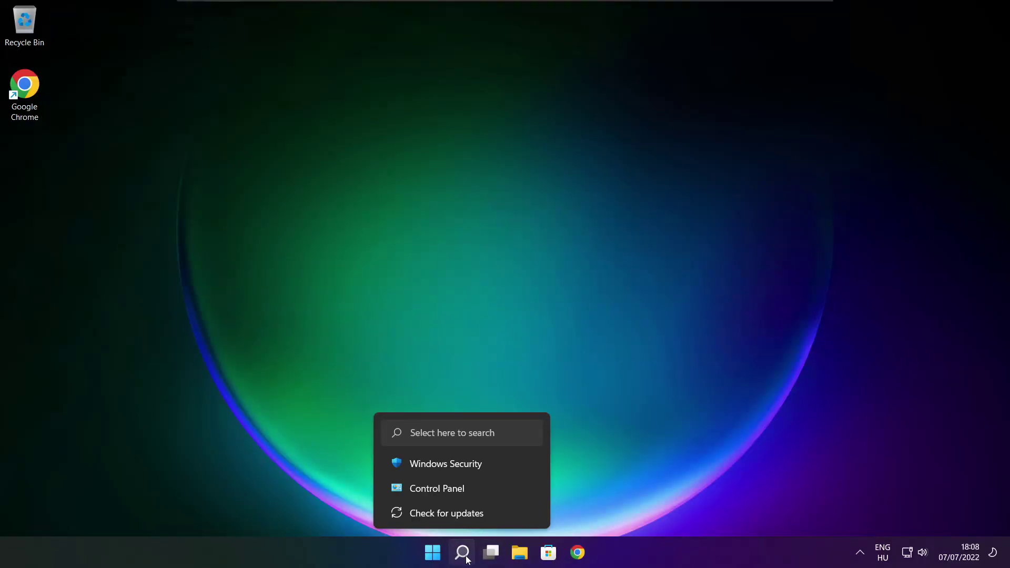
Search Windows for 'device manager' so Device Manager shows as the best match
left_click(463, 554)
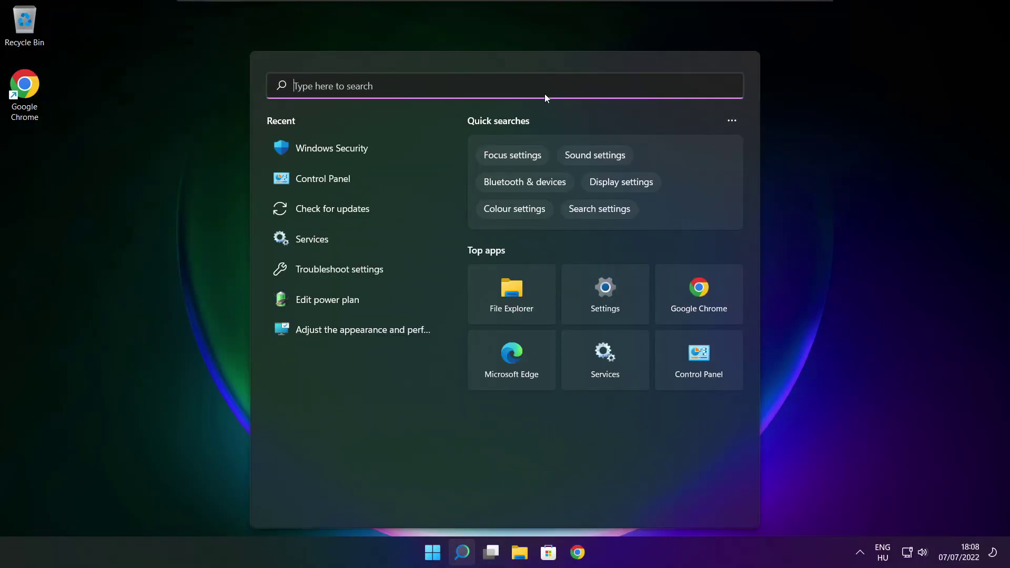
type("device man")
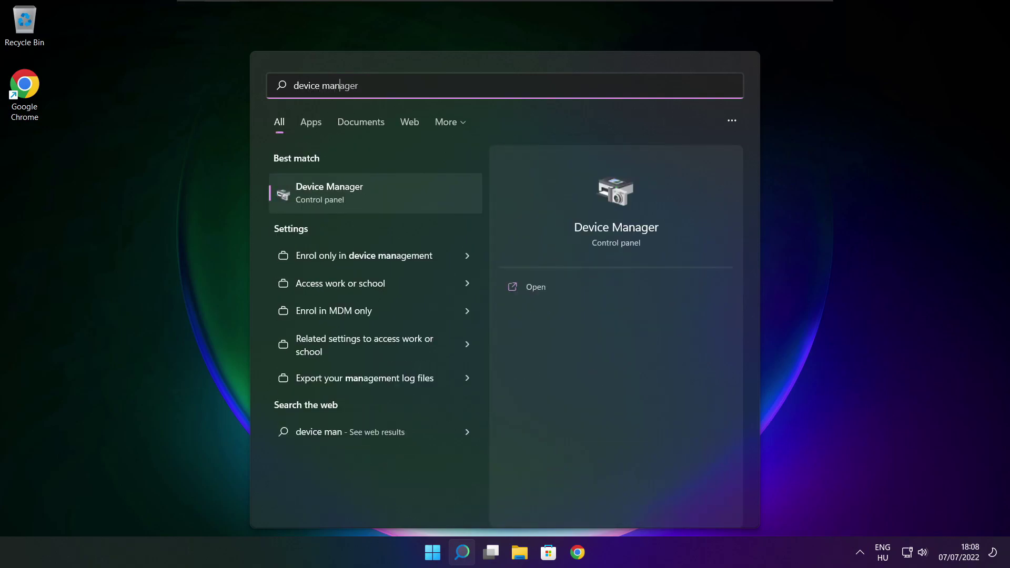
type("ager")
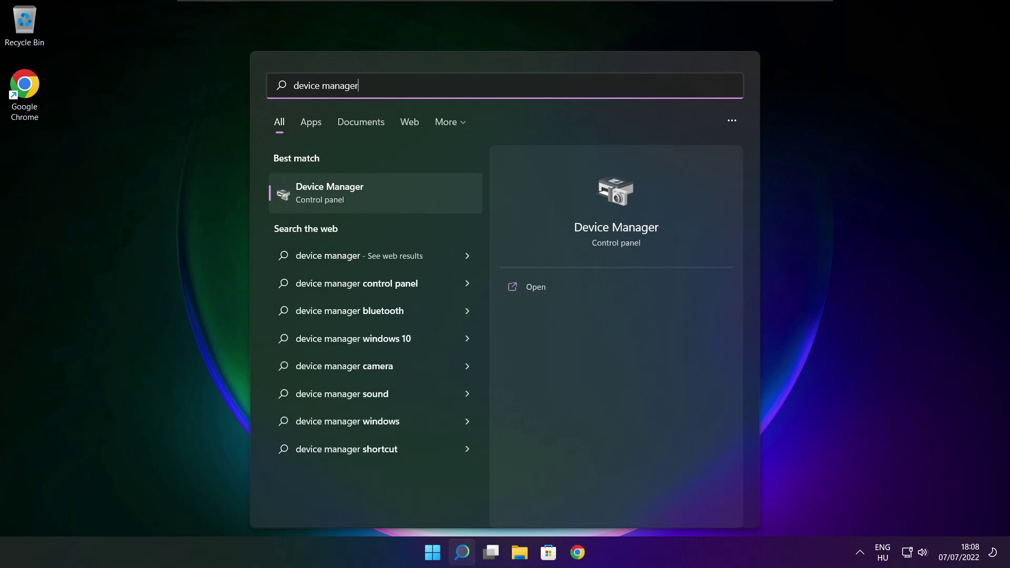
Open Device Manager maximized and auto-search for a newer VMware SVGA 3D display driver
left_click(413, 197)
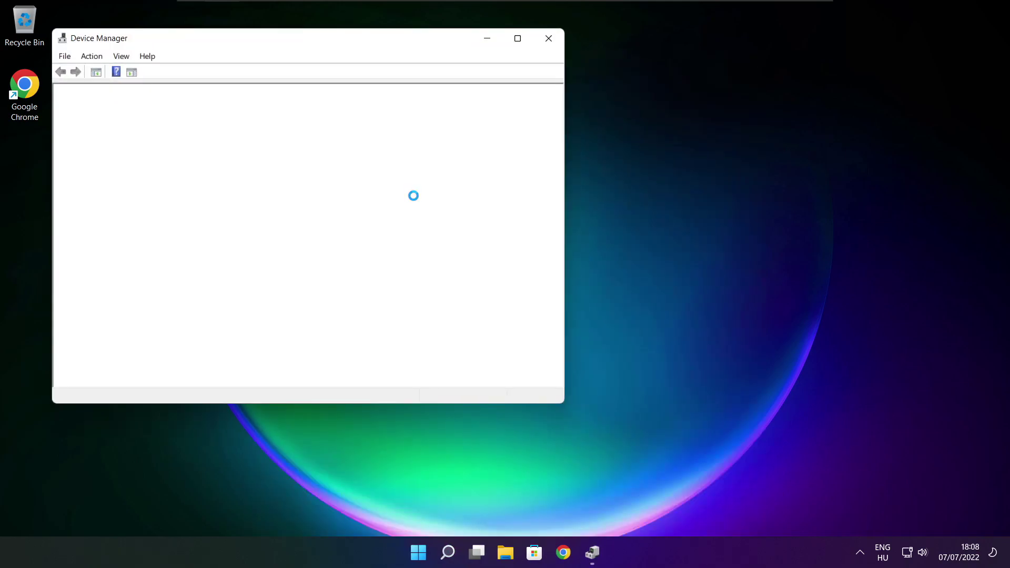
left_click(518, 39)
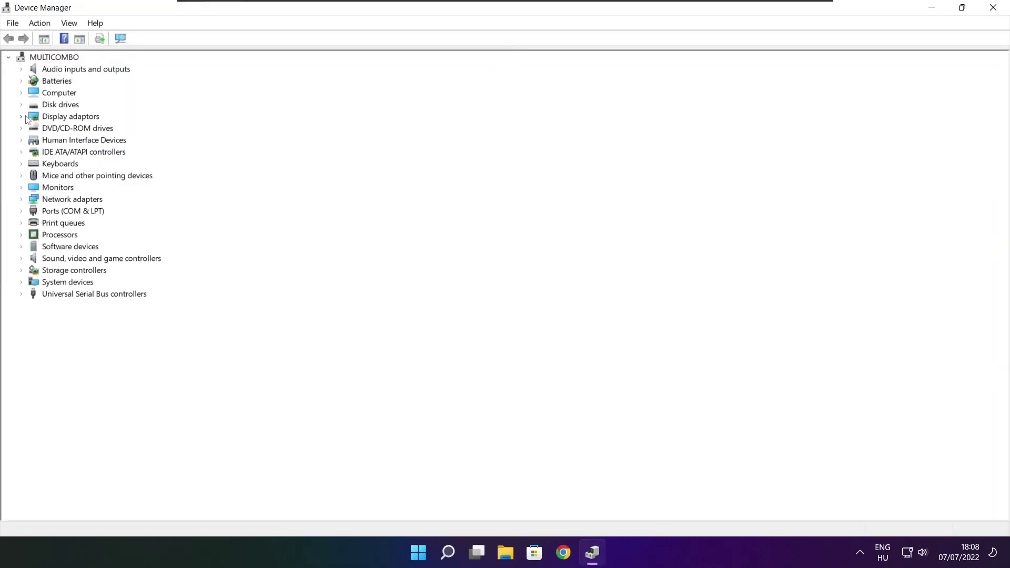
left_click(45, 119)
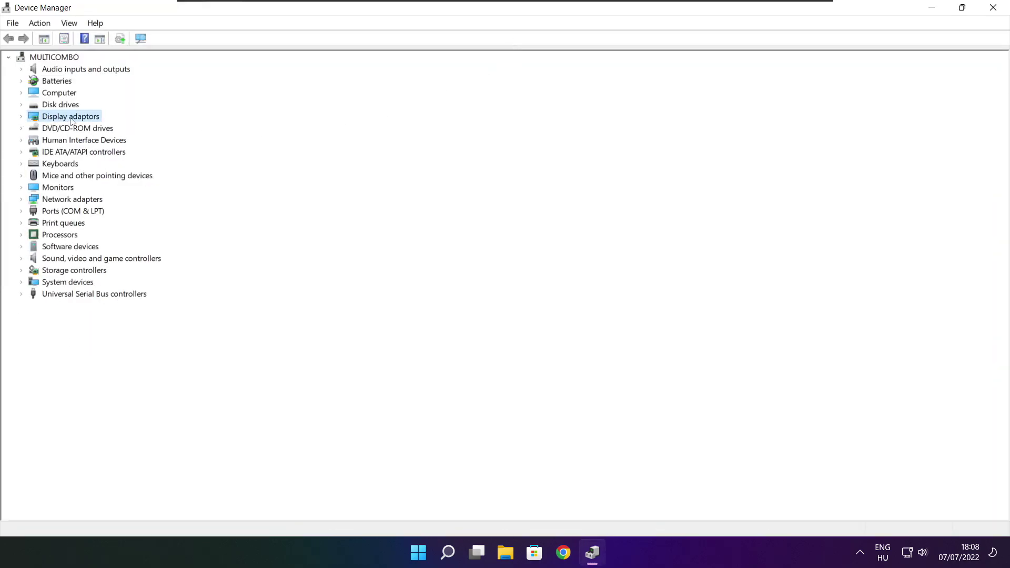
left_click(22, 117)
left_click(99, 131)
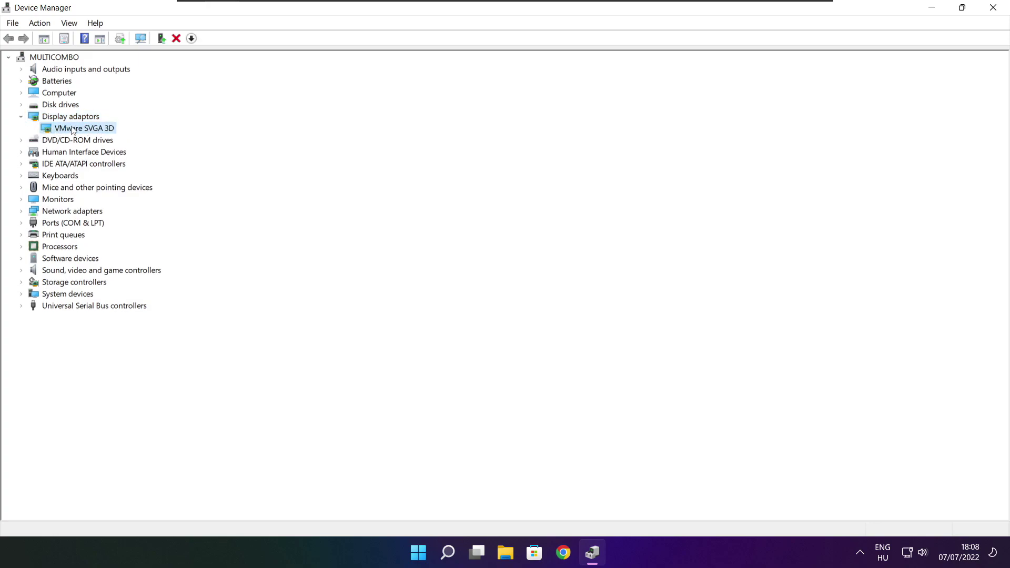
right_click(72, 130)
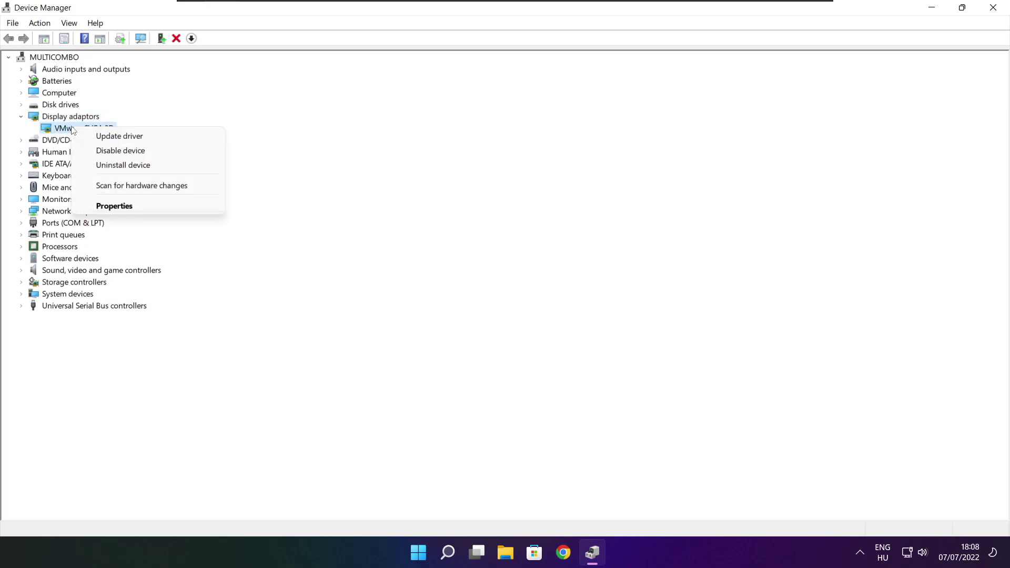
left_click(146, 138)
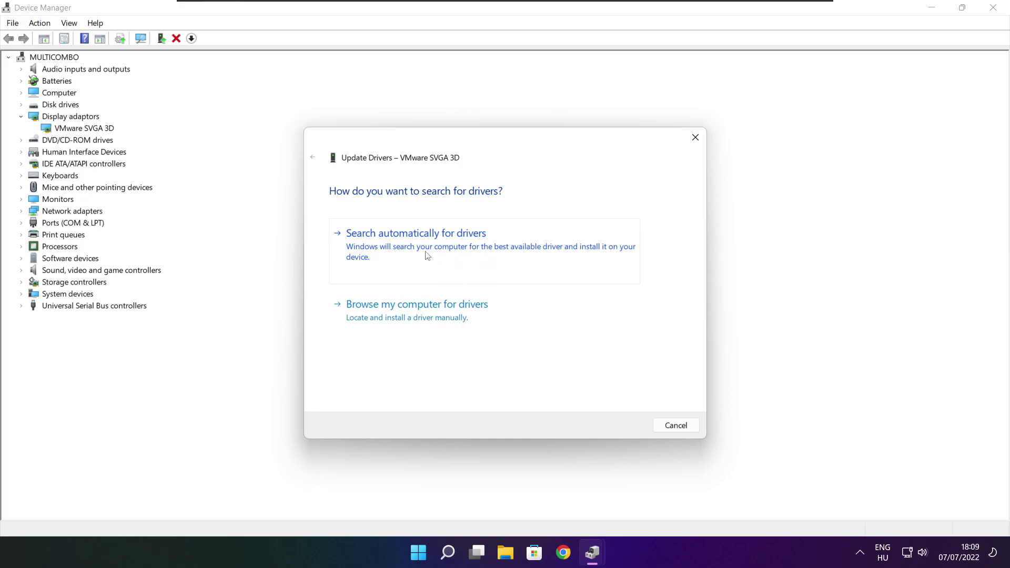
left_click(462, 250)
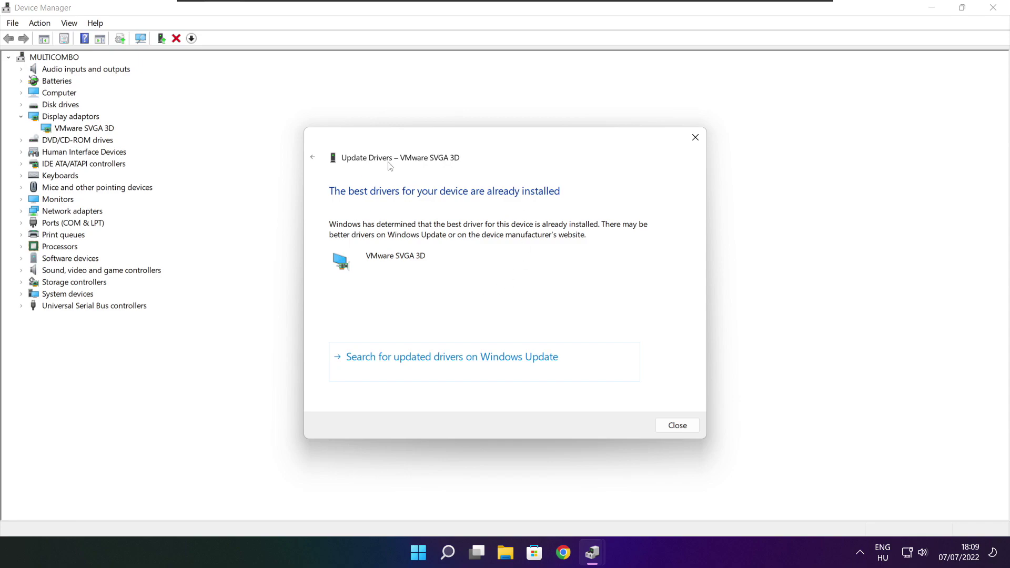
left_click(678, 425)
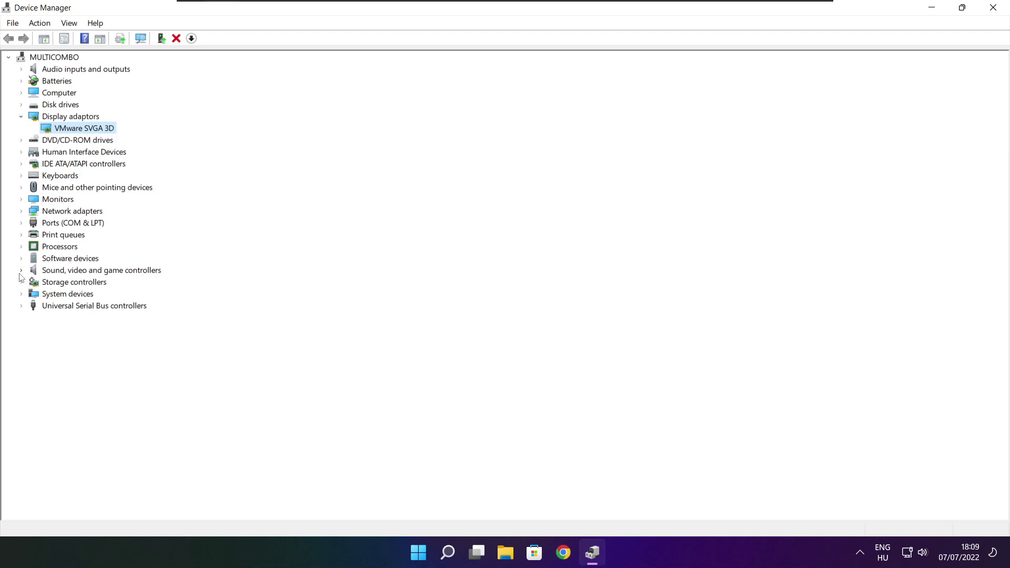
Auto-search for a newer High Definition Audio Device driver under Sound, video and game controllers
left_click(99, 272)
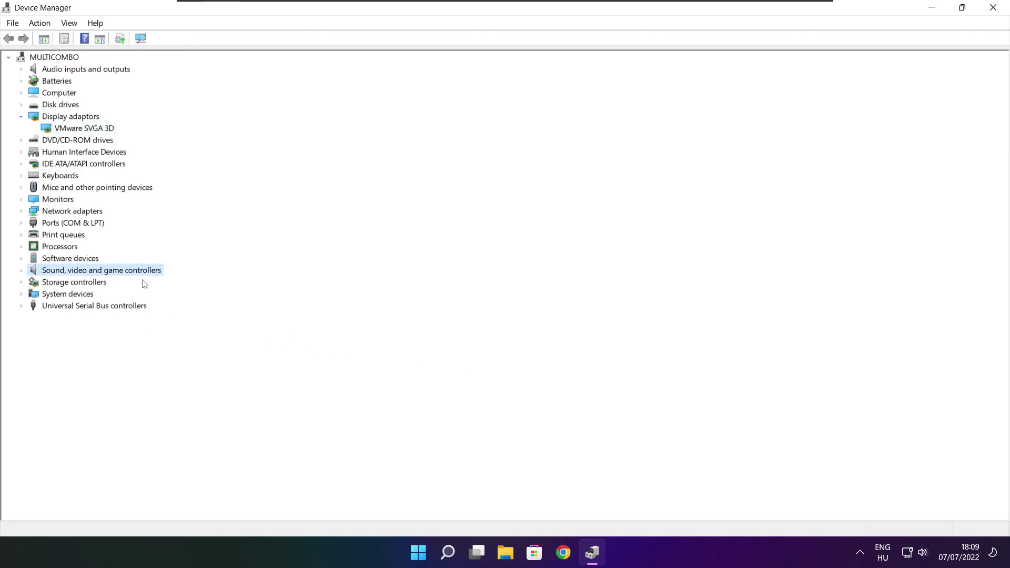
left_click(21, 271)
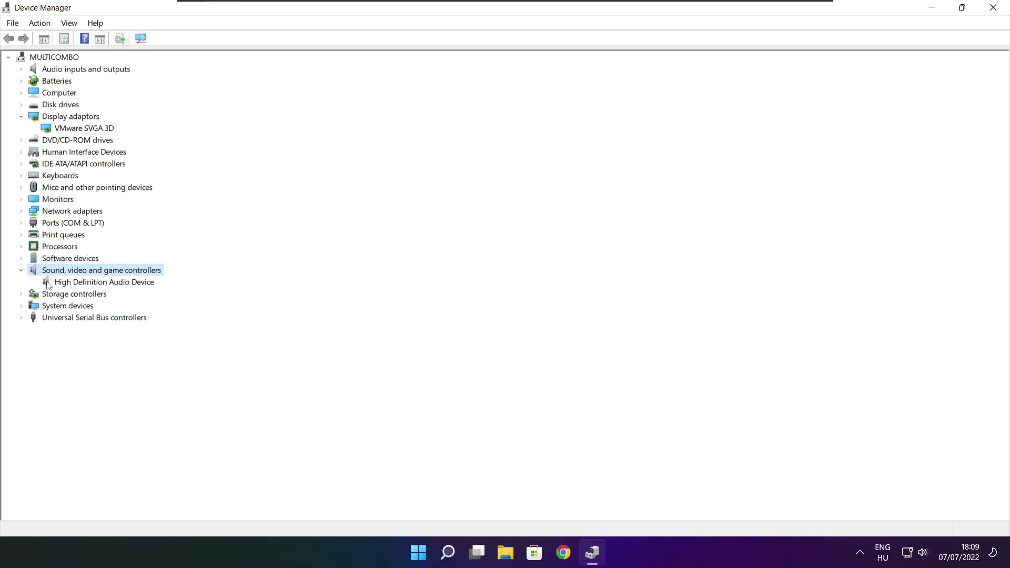
left_click(97, 285)
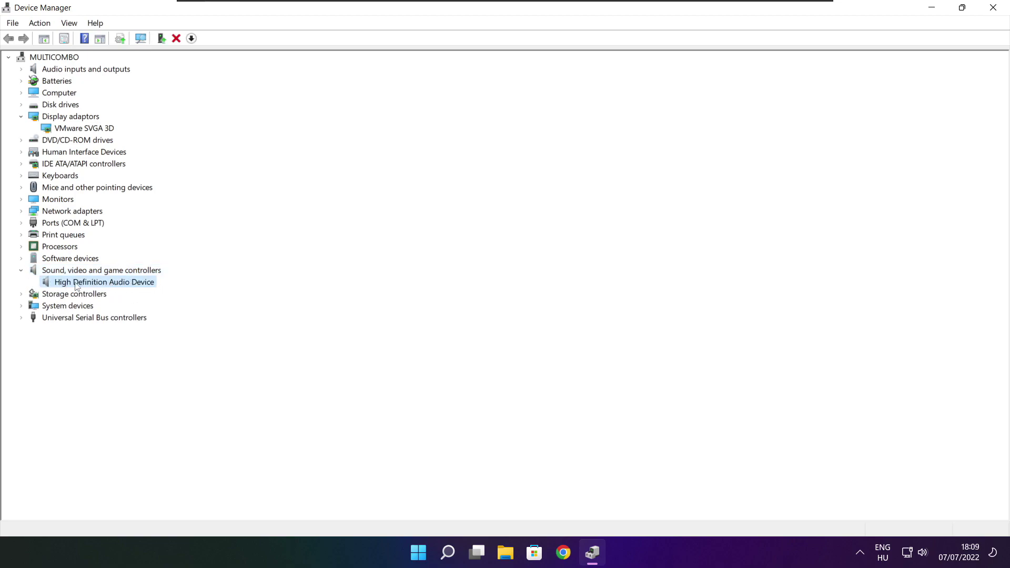
right_click(98, 285)
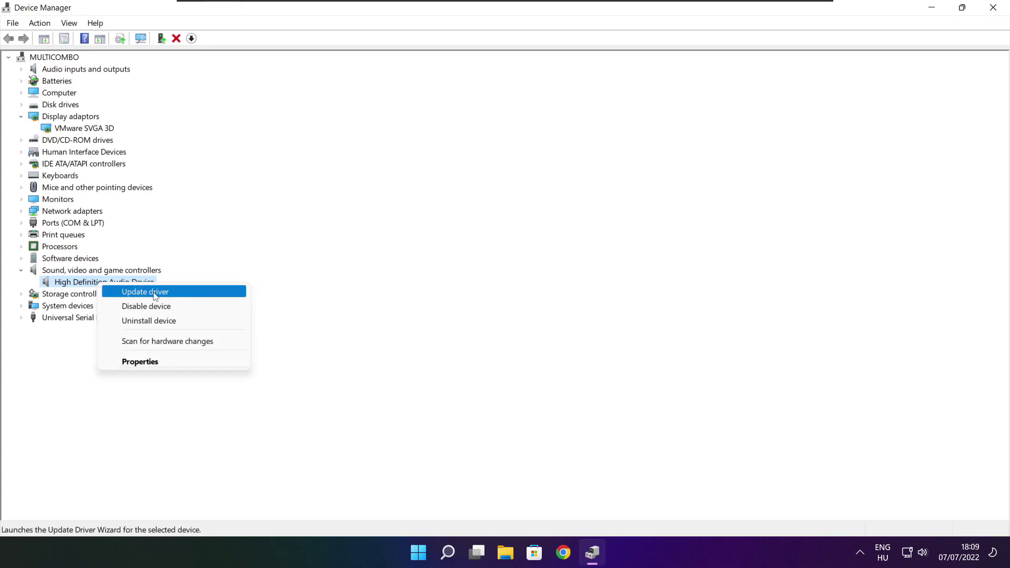
left_click(197, 293)
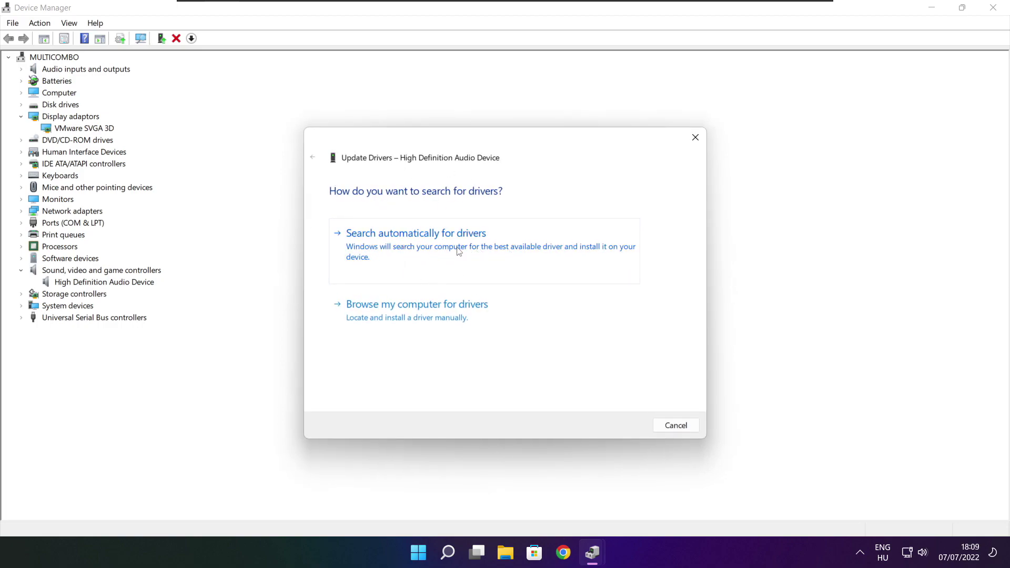
left_click(439, 251)
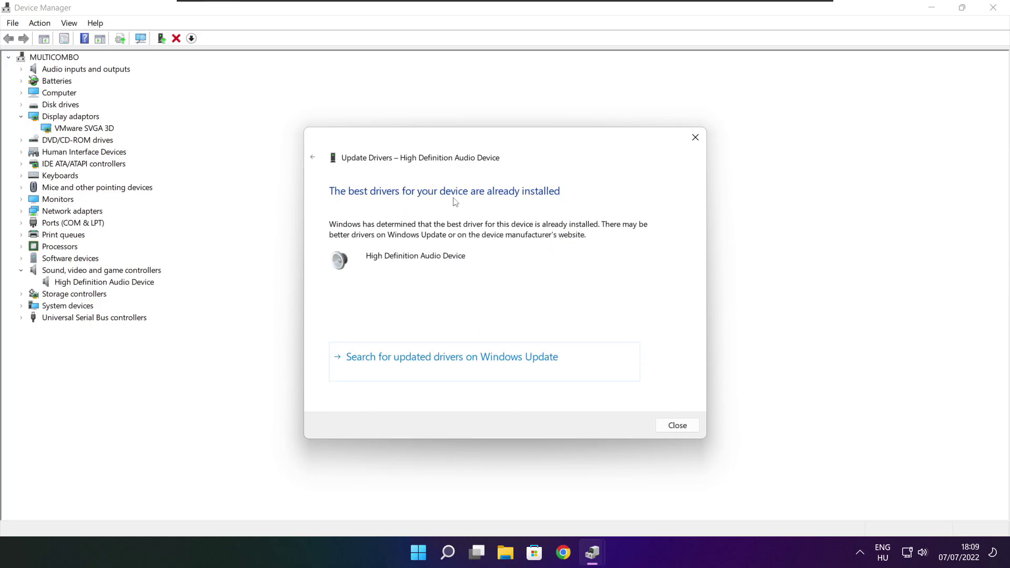
left_click(678, 426)
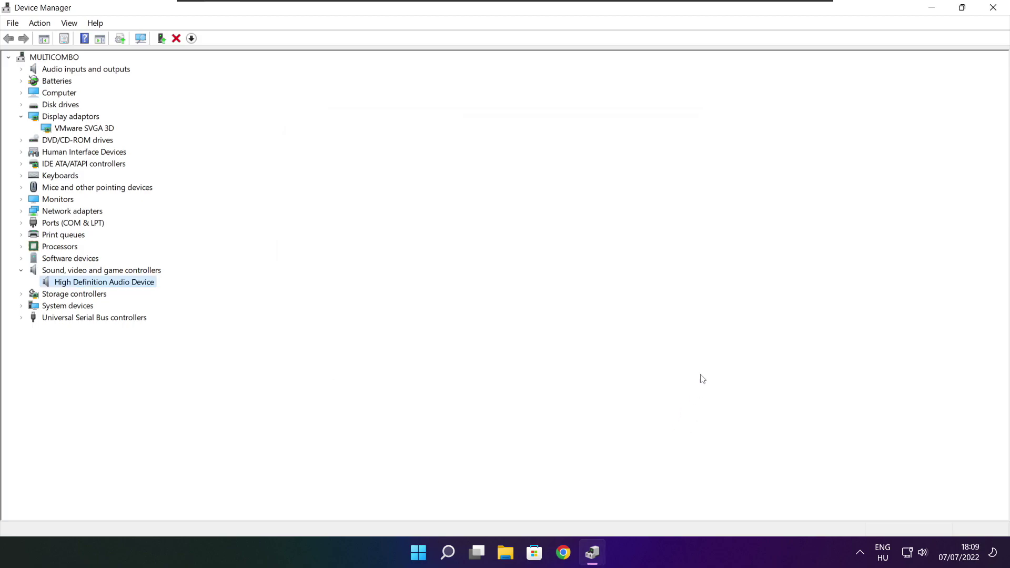
Close Device Manager and search Windows for 'edit power plan'
left_click(996, 11)
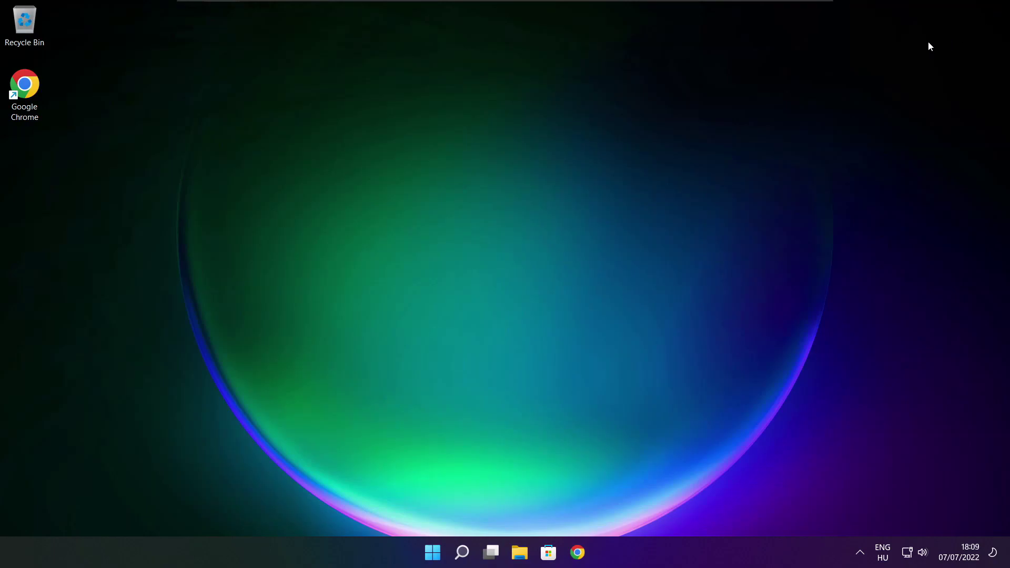
left_click(463, 553)
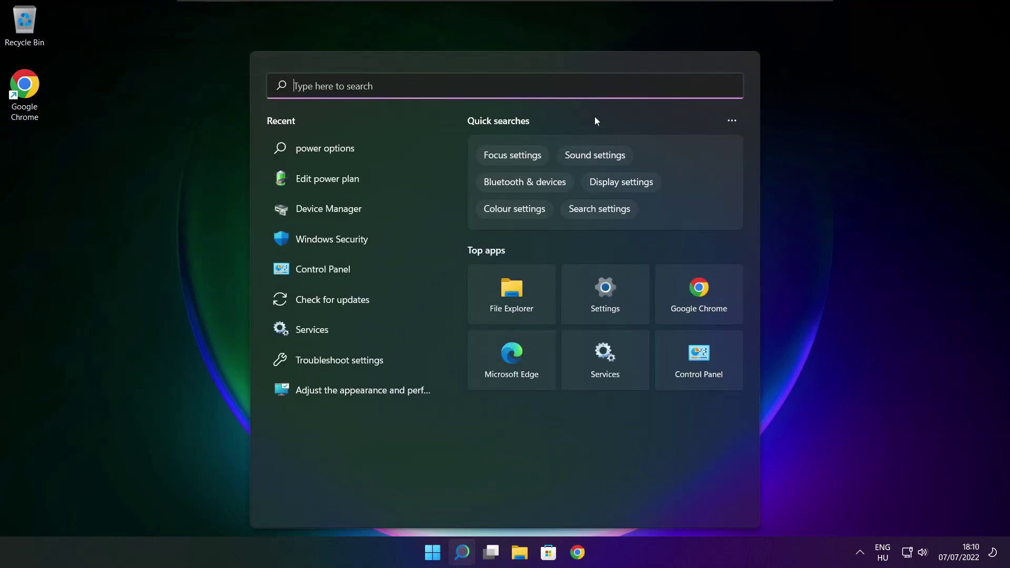
type("edit p")
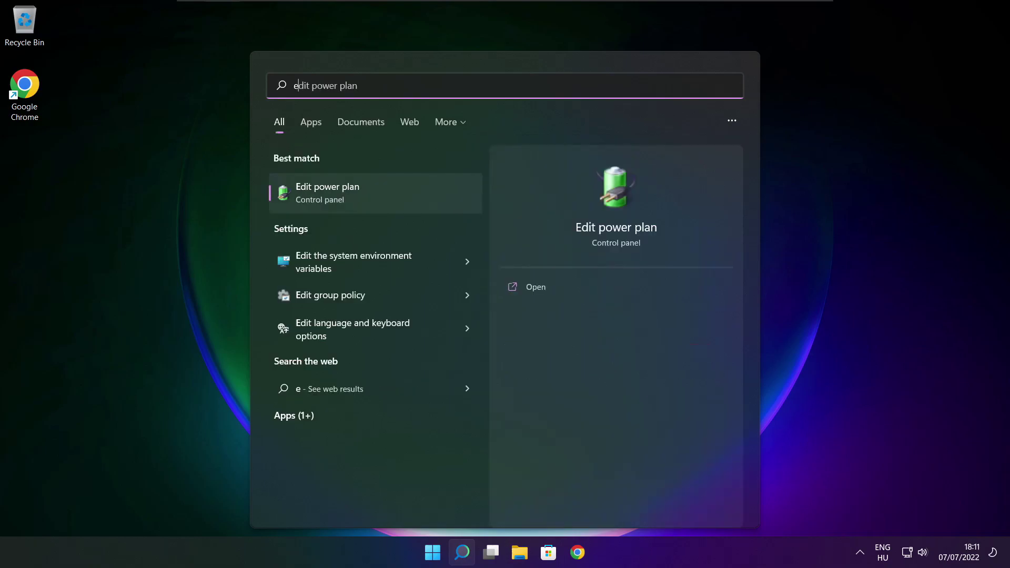
type("ower plan")
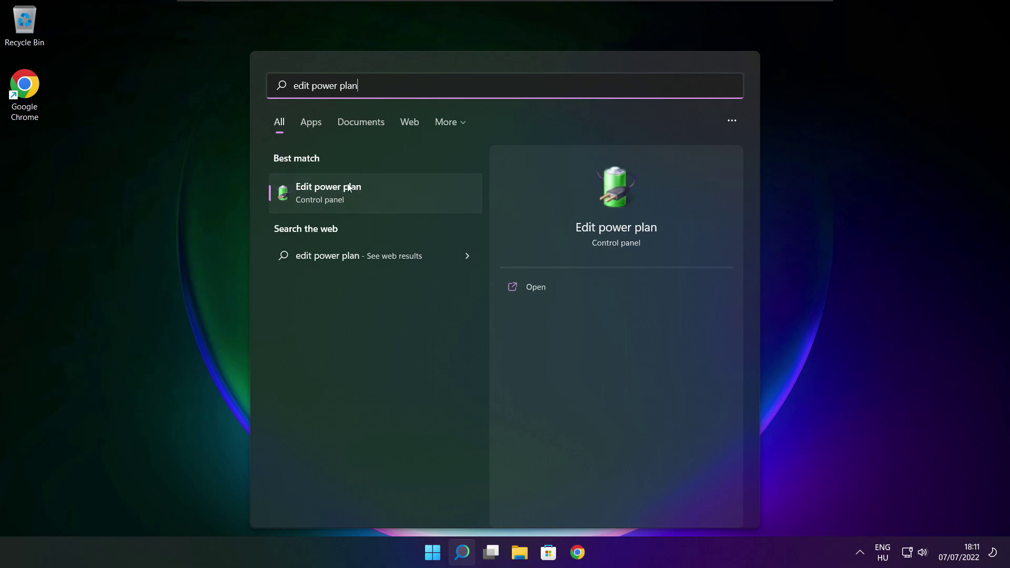
Switch the active power plan to High performance, then close Control Panel
left_click(398, 198)
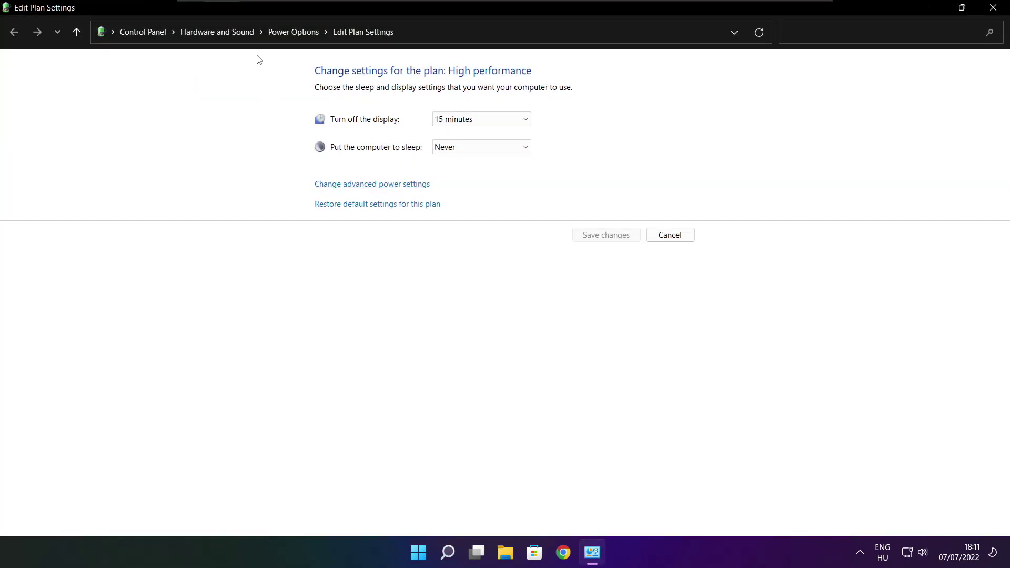
left_click(300, 32)
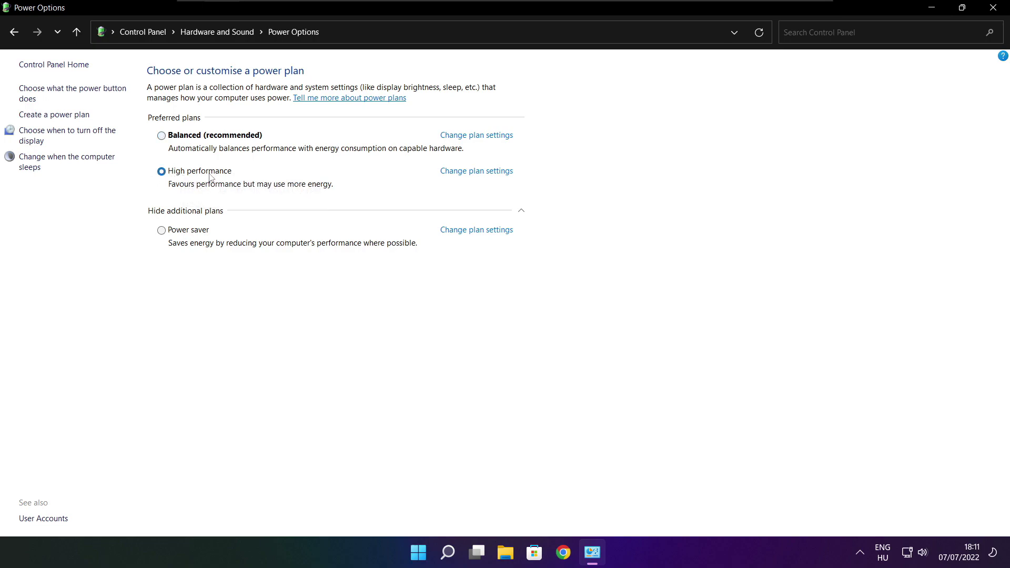
left_click(162, 170)
left_click(996, 7)
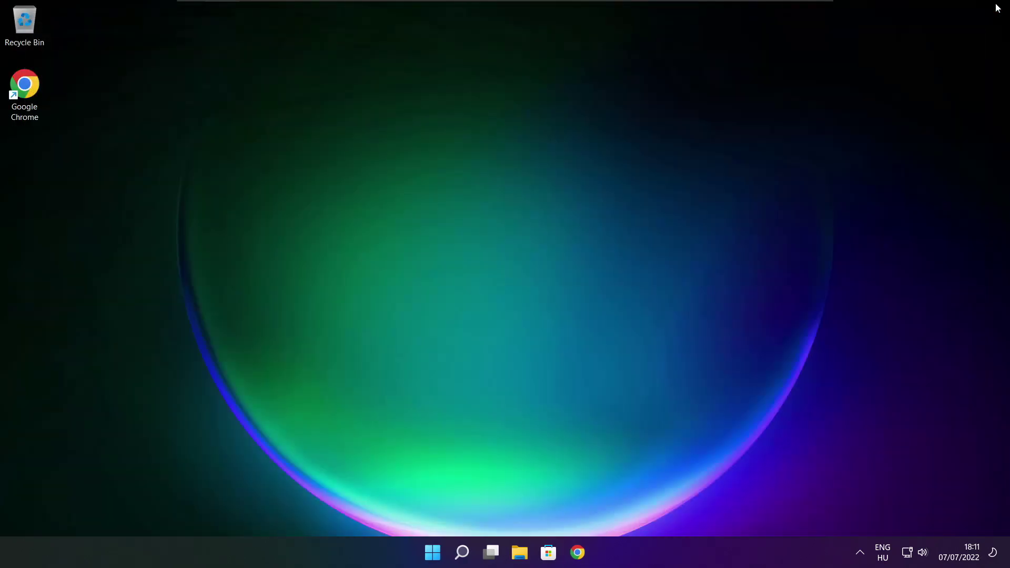
Search for 'game mode' and open the Game Mode settings page
left_click(463, 553)
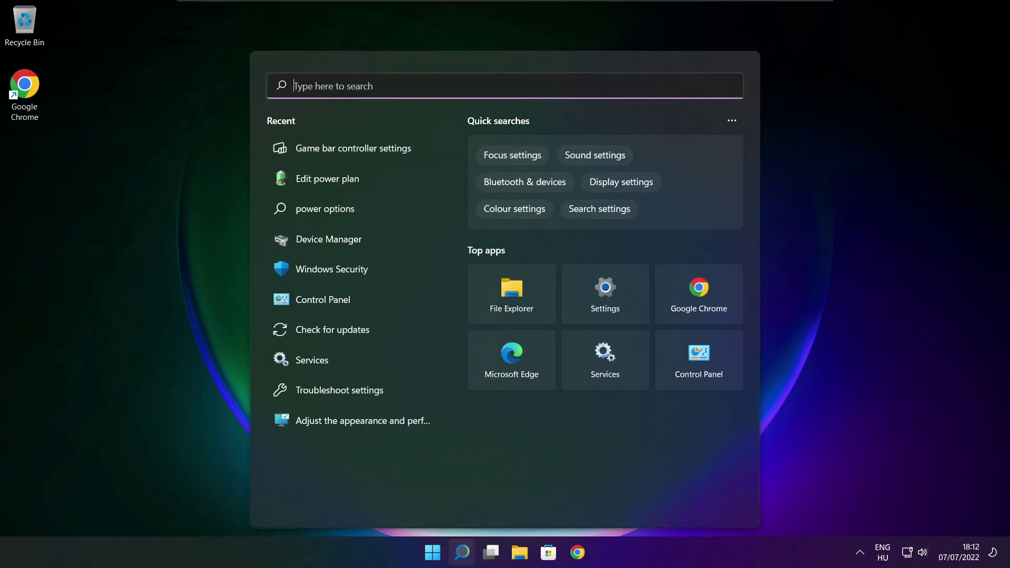
type("game ")
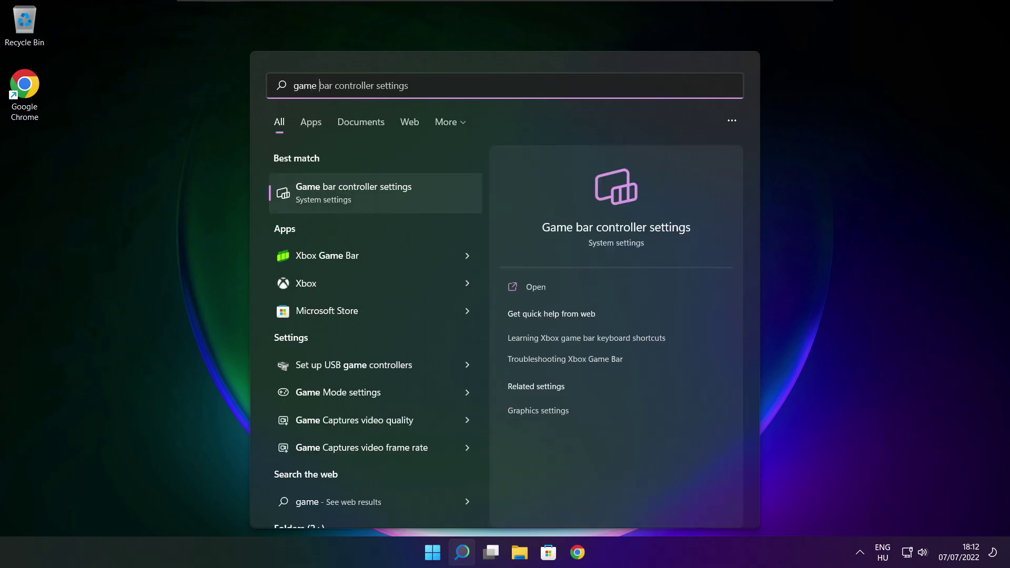
type("mode")
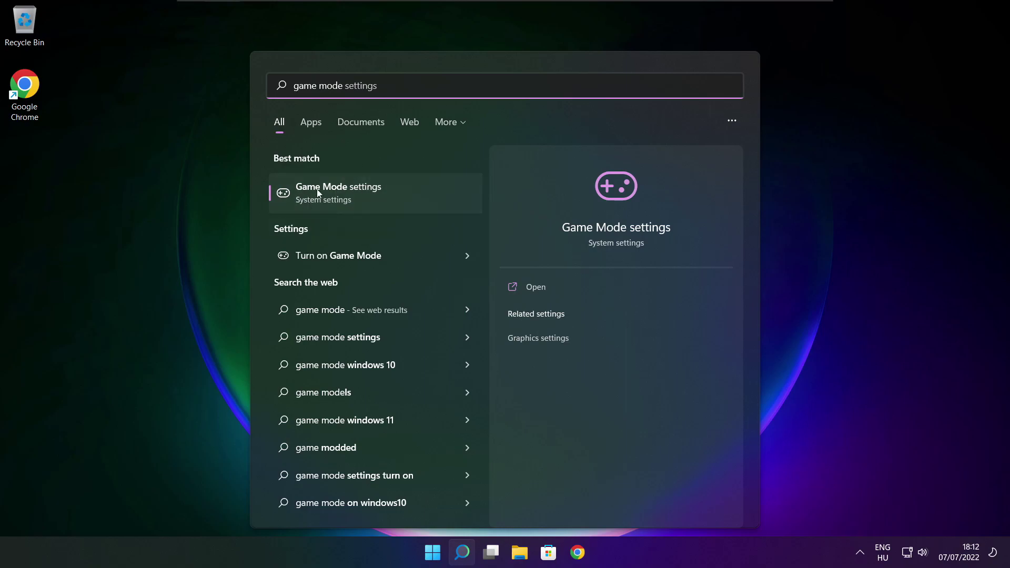
left_click(400, 193)
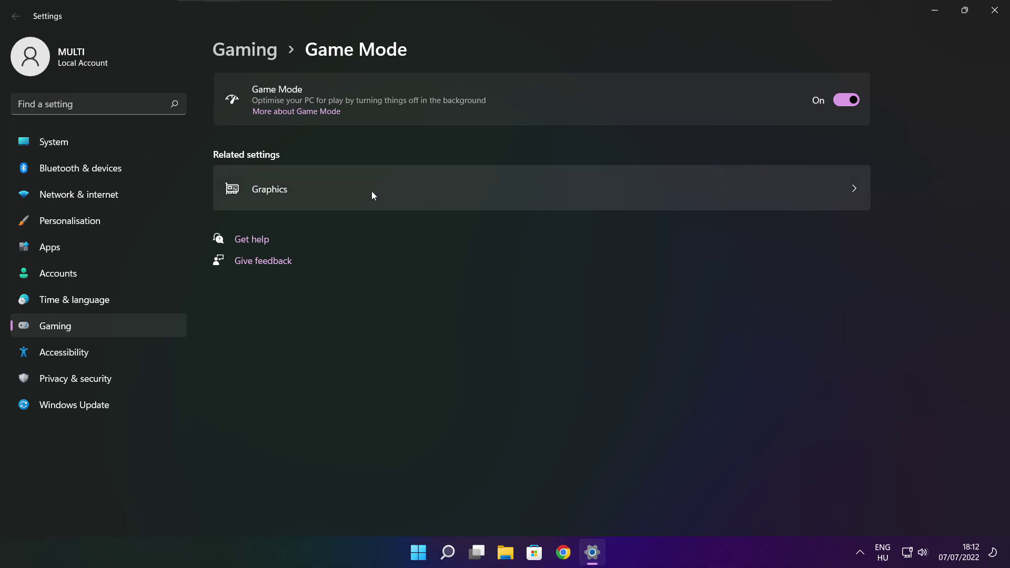
Toggle Game Mode off and back on, review Xbox Game Bar settings, then close Settings
left_click(855, 100)
left_click(853, 100)
left_click(248, 52)
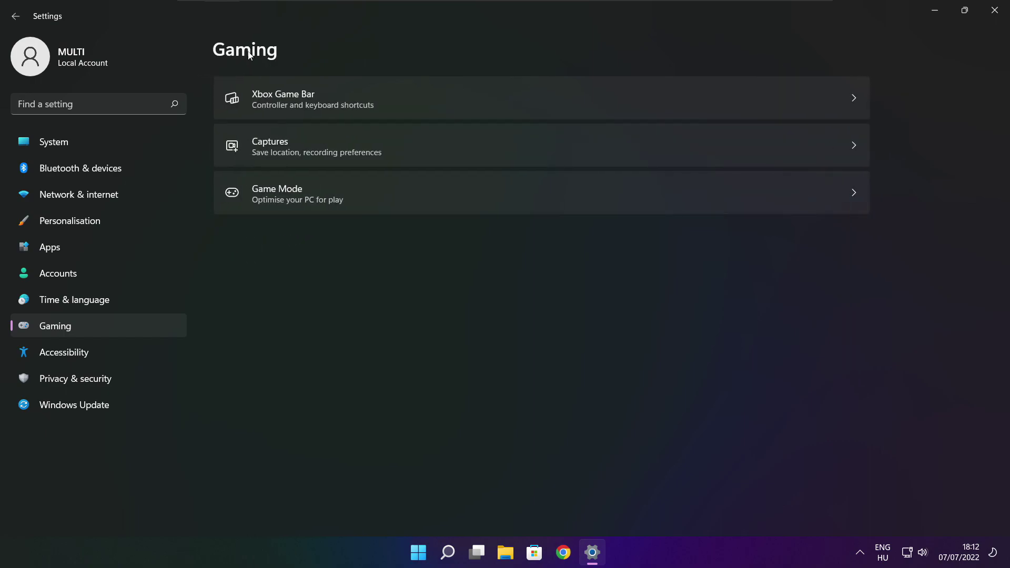
left_click(413, 111)
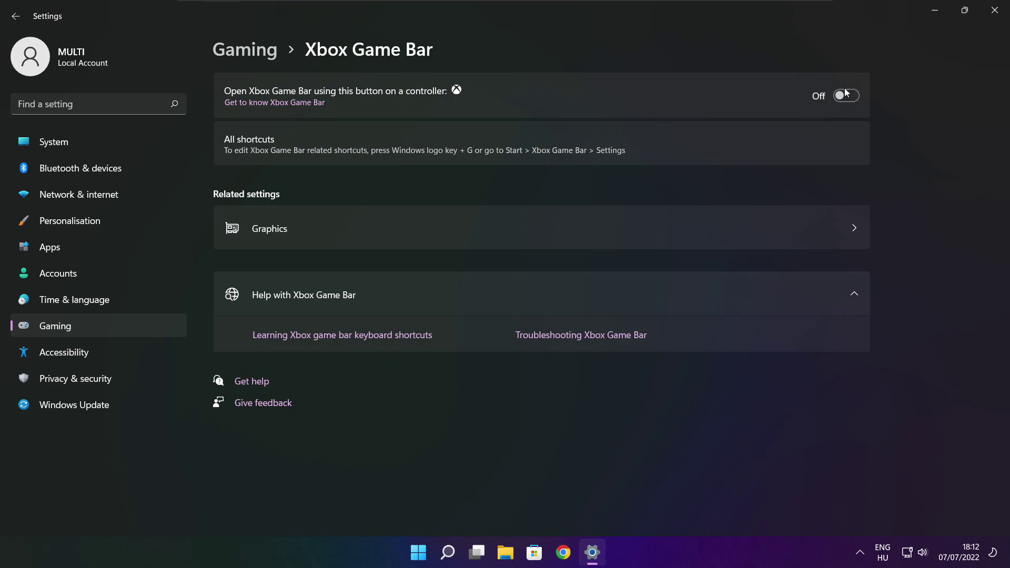
left_click(995, 11)
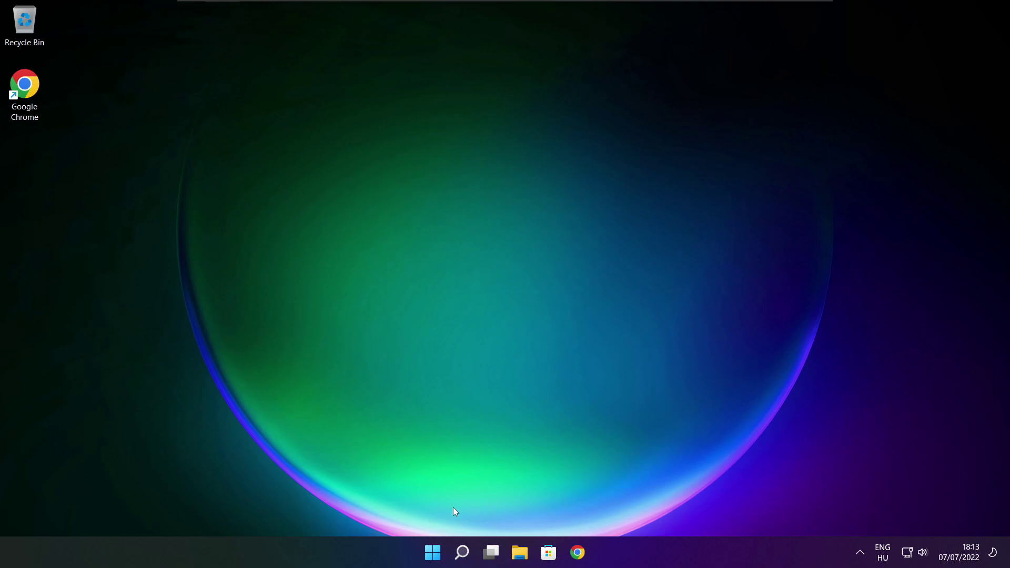
Launch Task Manager from the Start button's Win+X menu
right_click(435, 555)
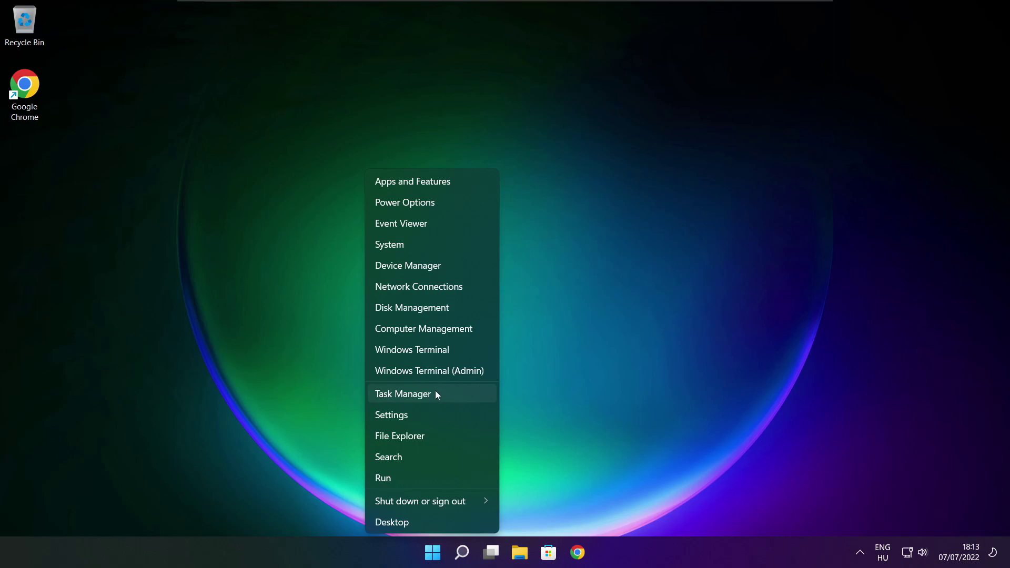
left_click(436, 395)
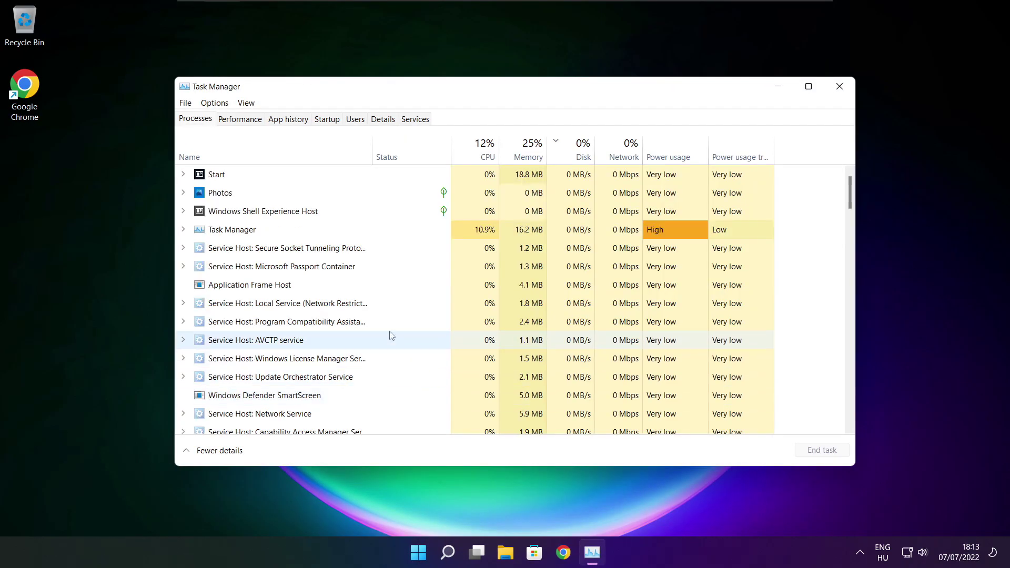
Disable Cortana, Microsoft Edge, Microsoft Teams and Terminal as startup apps, then close Task Manager
left_click(326, 121)
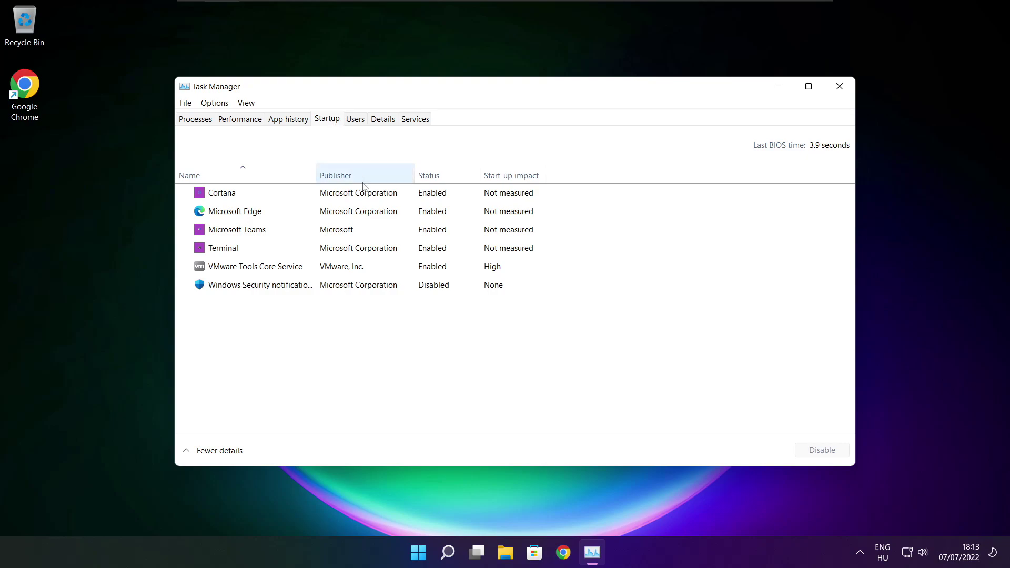
left_click(381, 195)
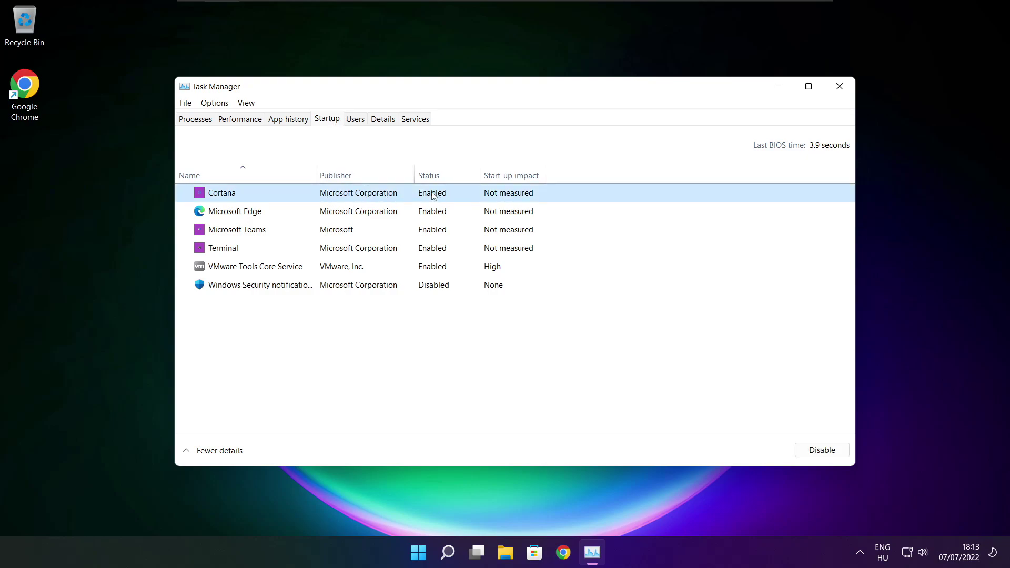
left_click(822, 453)
left_click(314, 215)
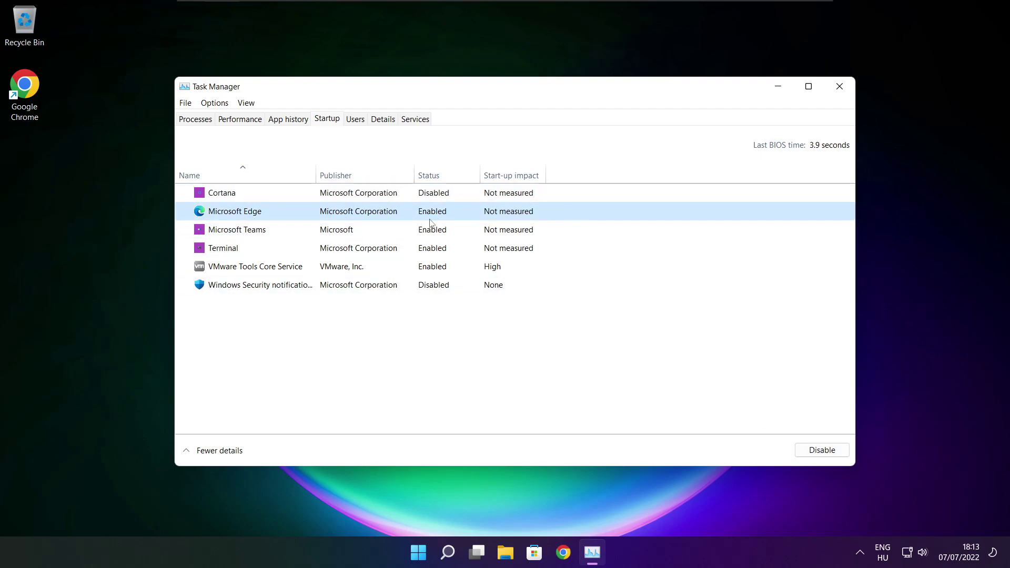
left_click(823, 450)
left_click(446, 231)
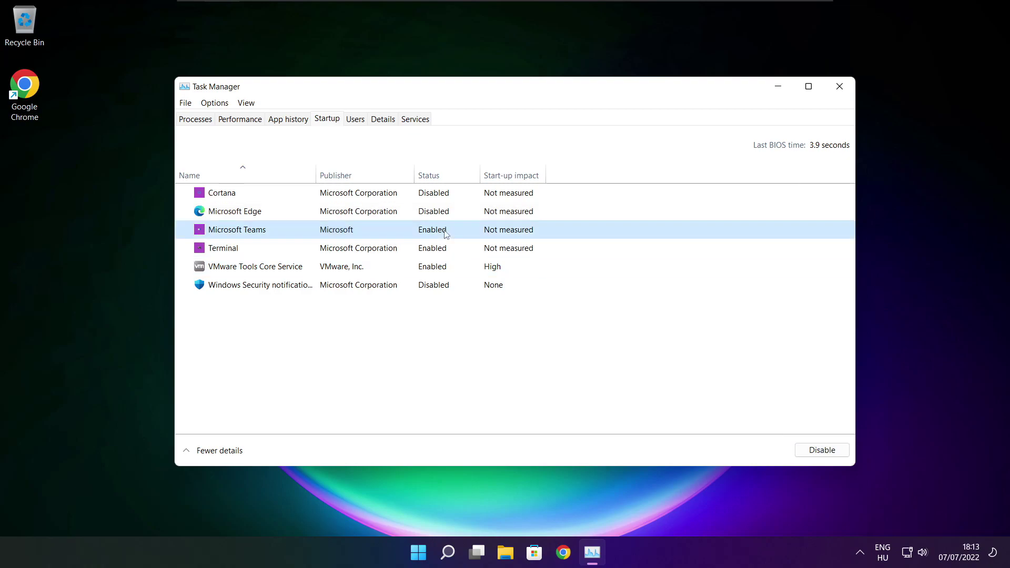
left_click(835, 455)
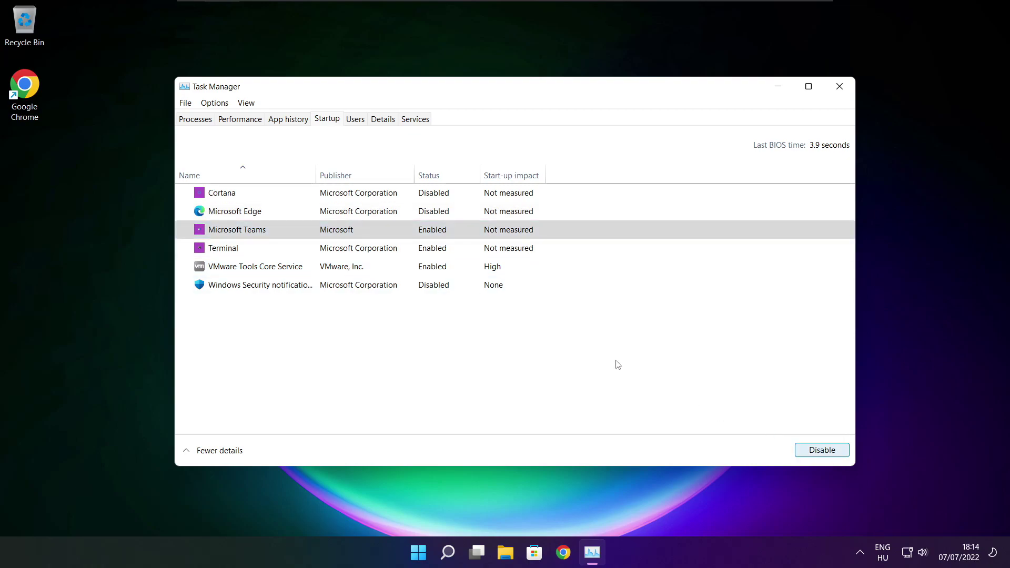
left_click(385, 255)
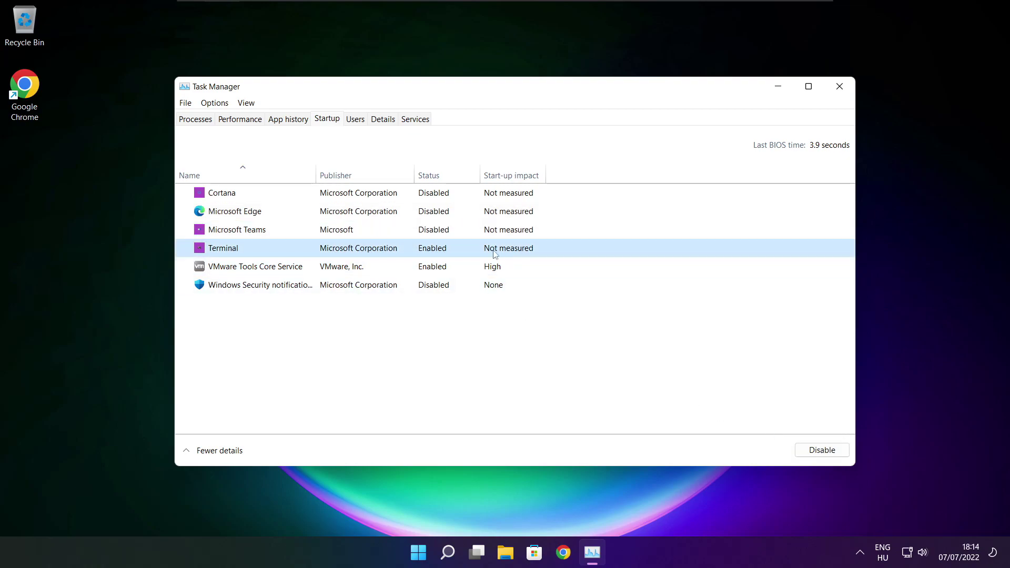
left_click(835, 456)
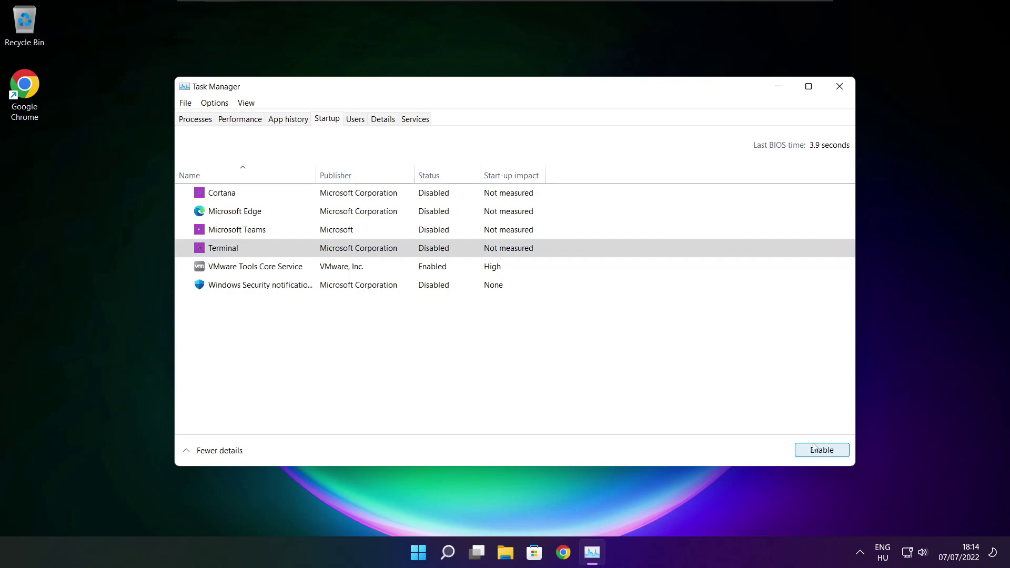
left_click(430, 250)
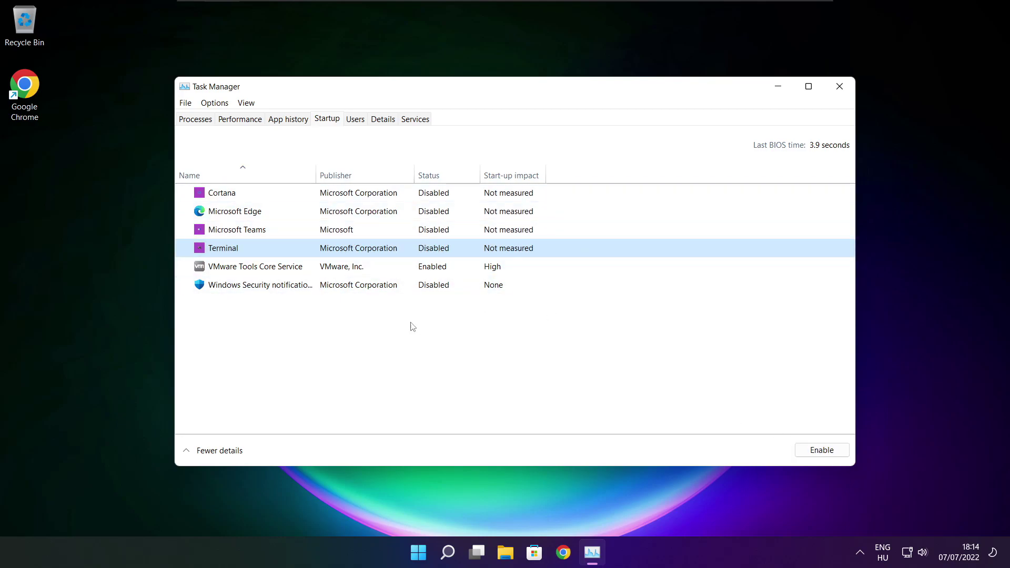
left_click(840, 87)
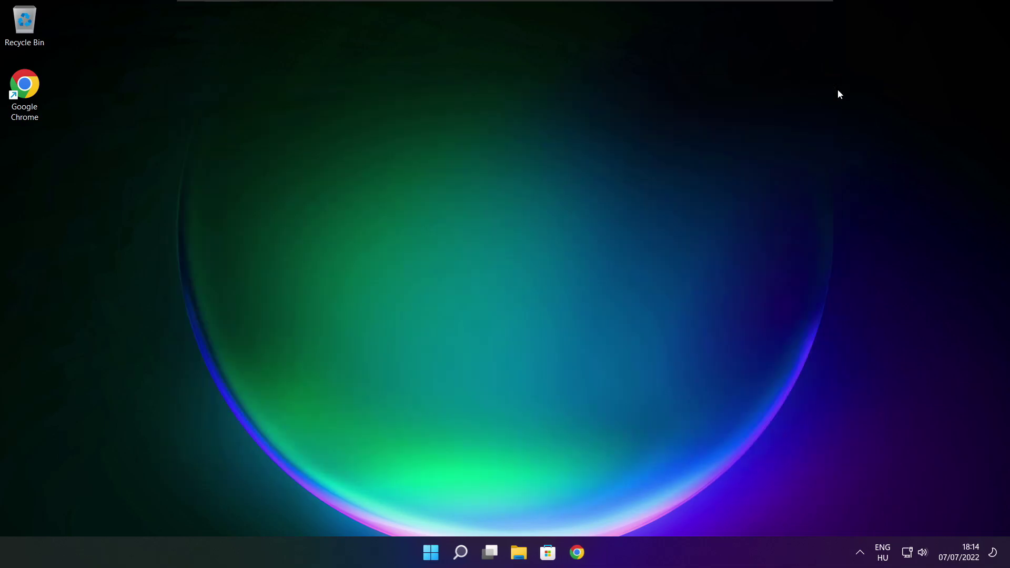
Search Windows for 'optimis' to find Defragment and Optimise Drives
left_click(463, 558)
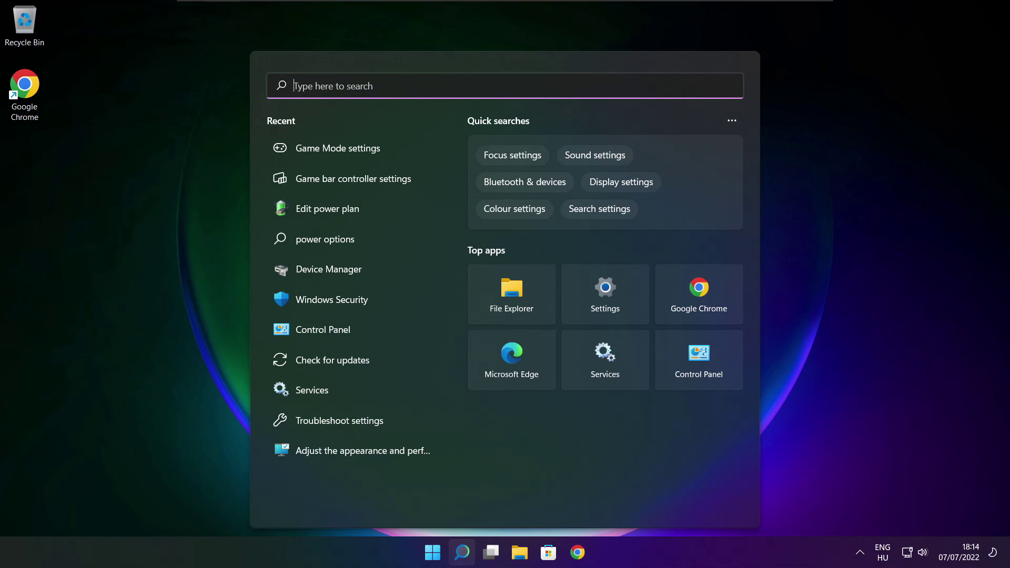
type("op")
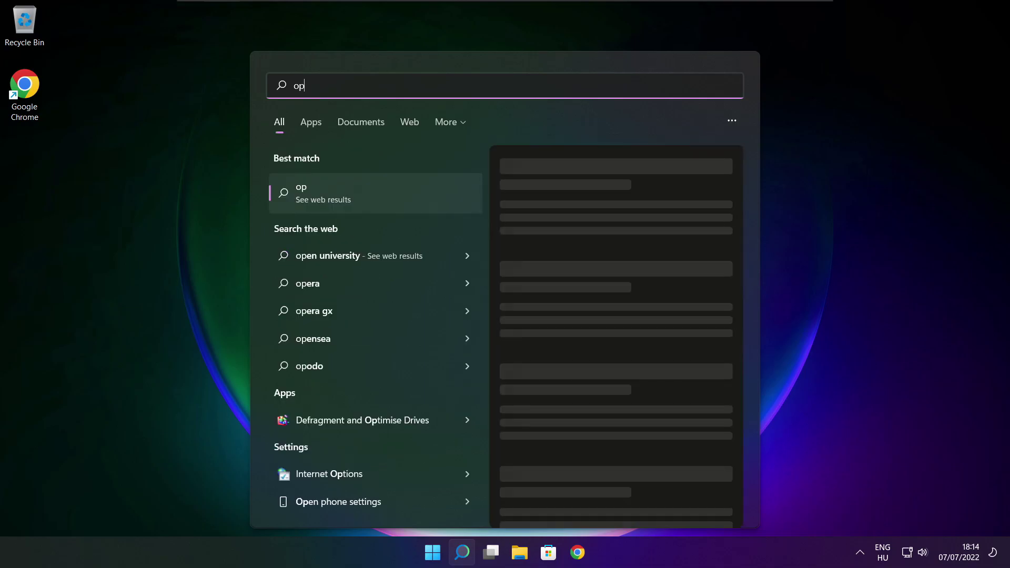
type("timise")
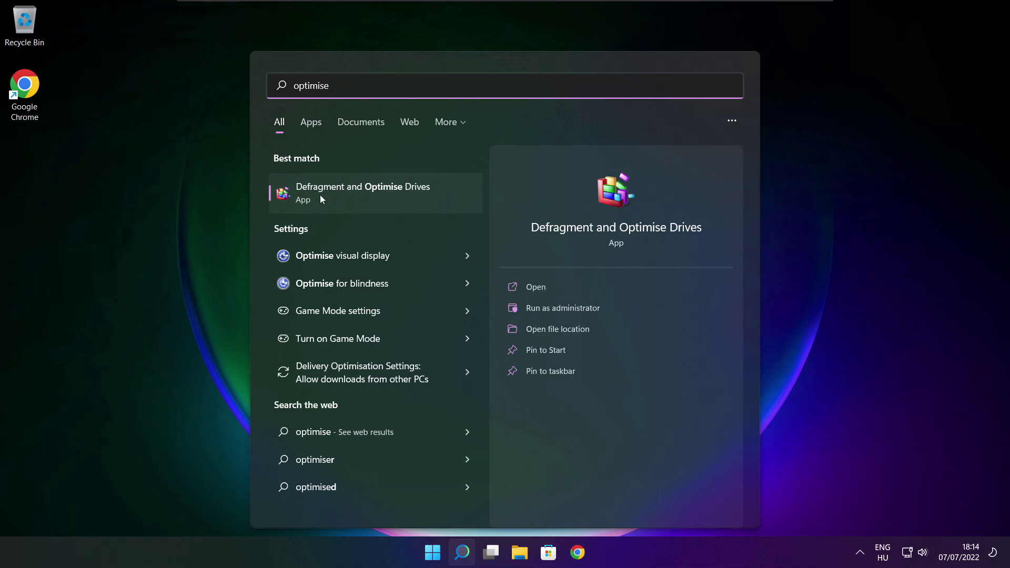
Analyse drive C: in Optimise Drives and start optimising it
left_click(387, 191)
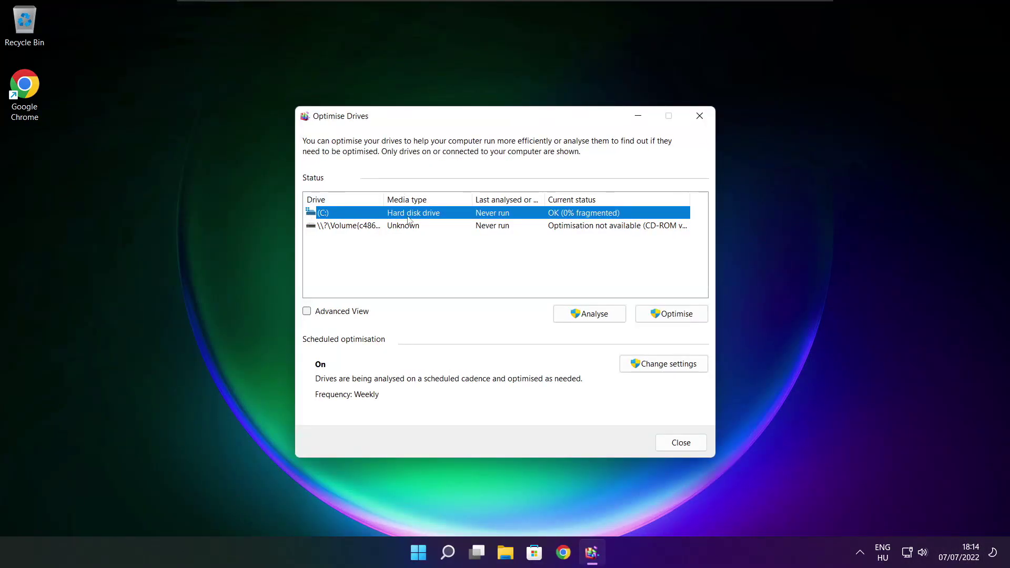
left_click(577, 313)
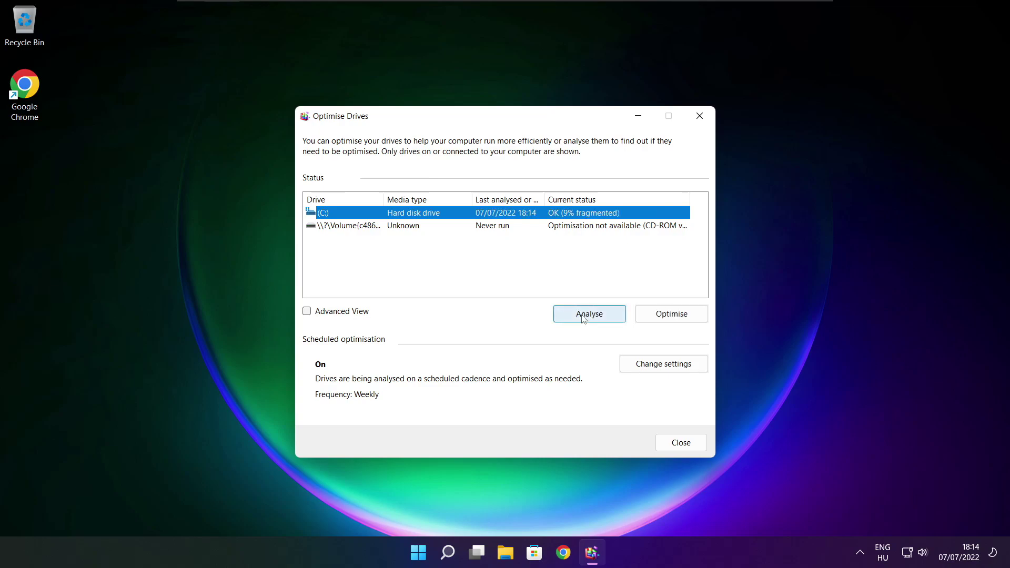
left_click(675, 318)
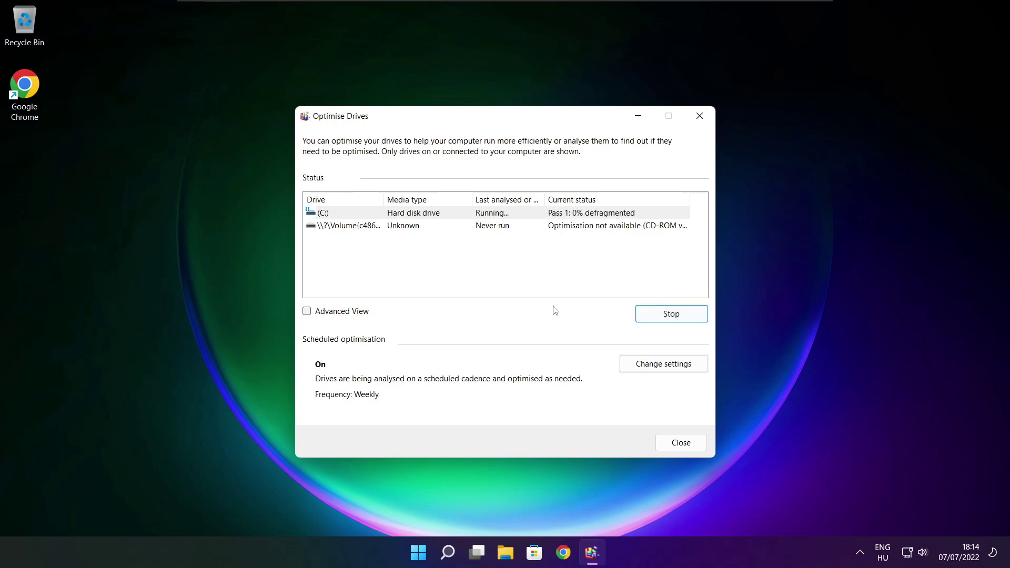
Close Optimise Drives and search Windows for 'updates'
key("alt+F4")
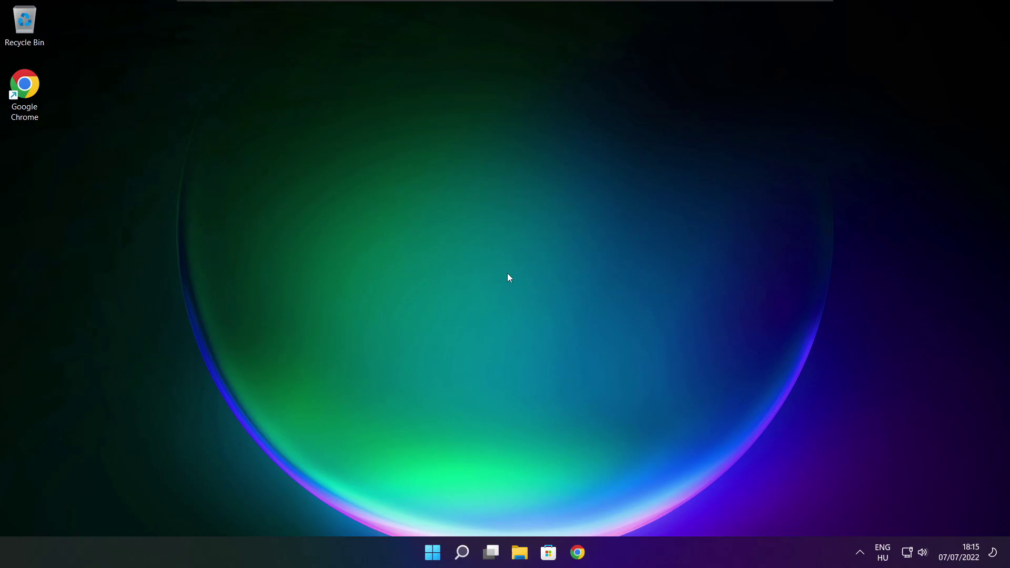
left_click(462, 553)
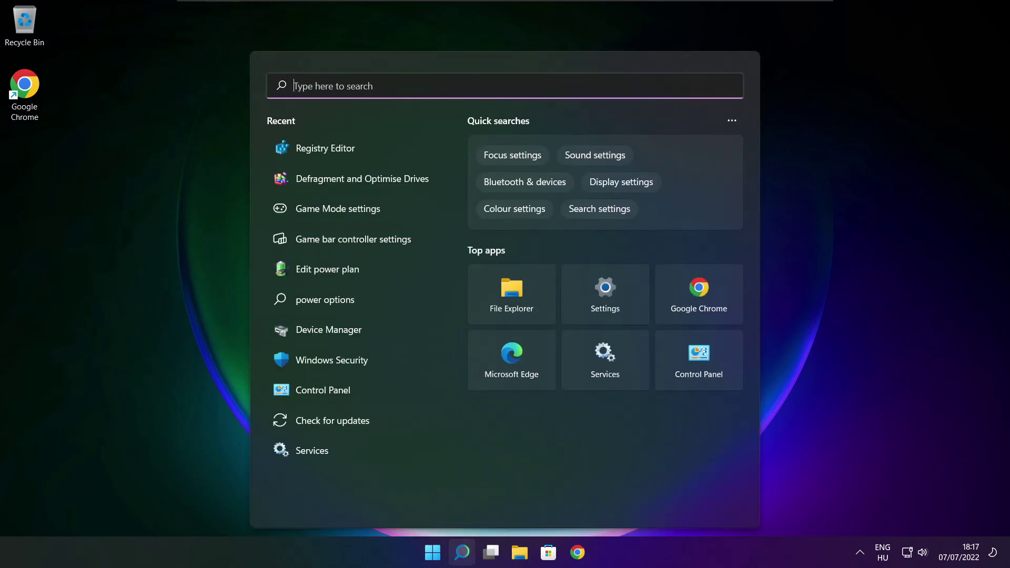
type("updates")
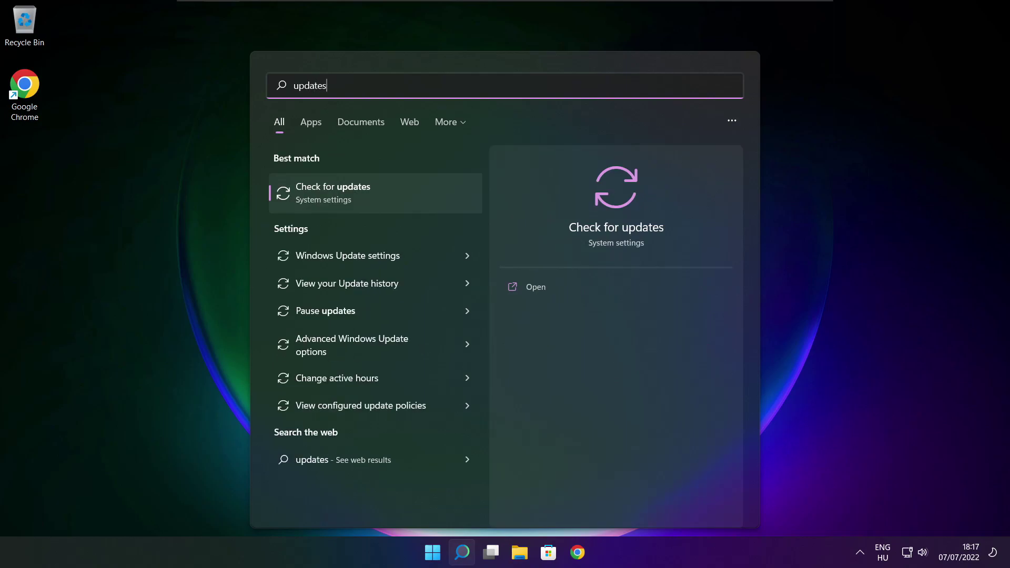
Run a Windows Update check in Settings, which reports up to date at 18:18, then close Settings
left_click(367, 198)
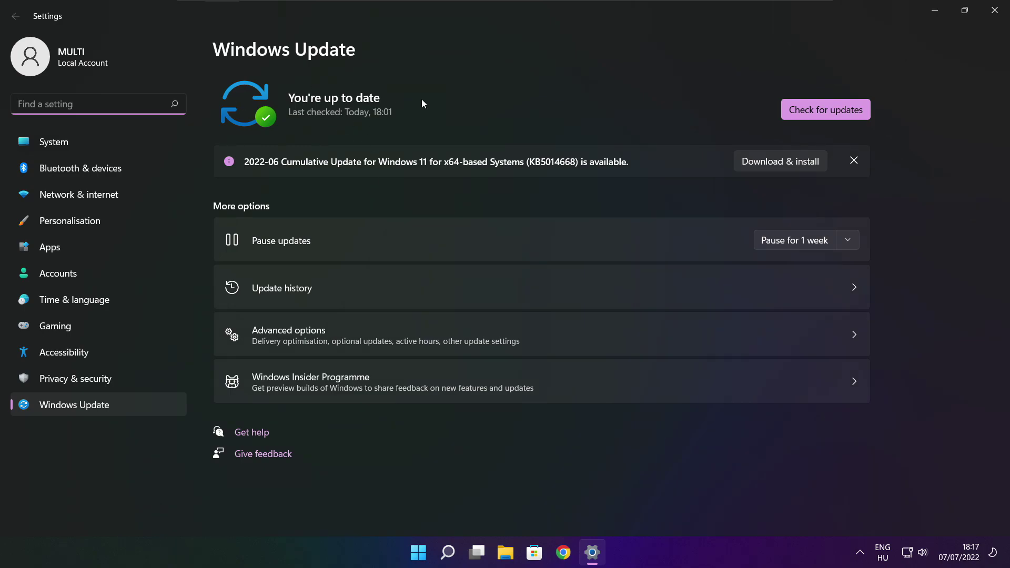
left_click(825, 109)
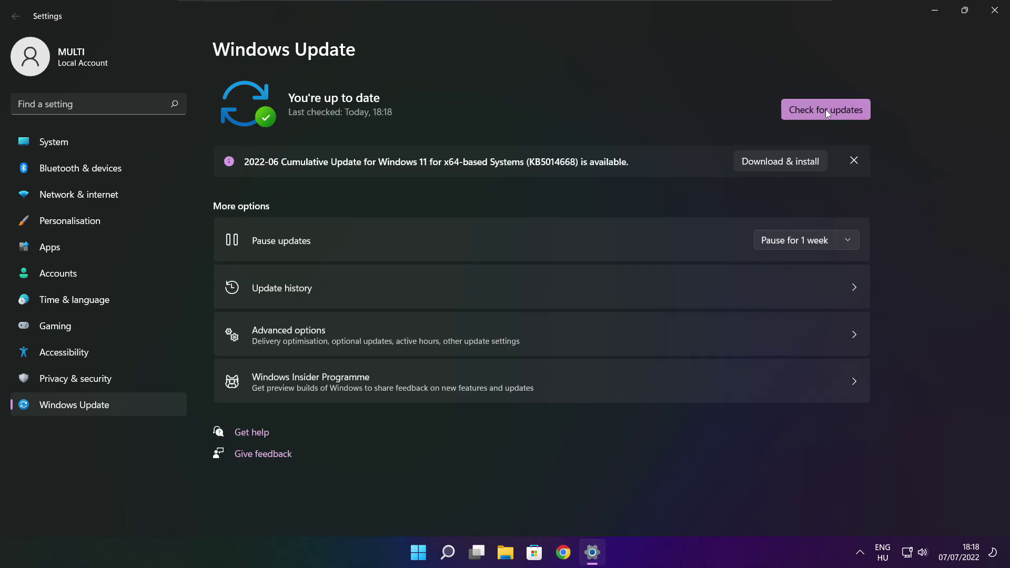
left_click(994, 16)
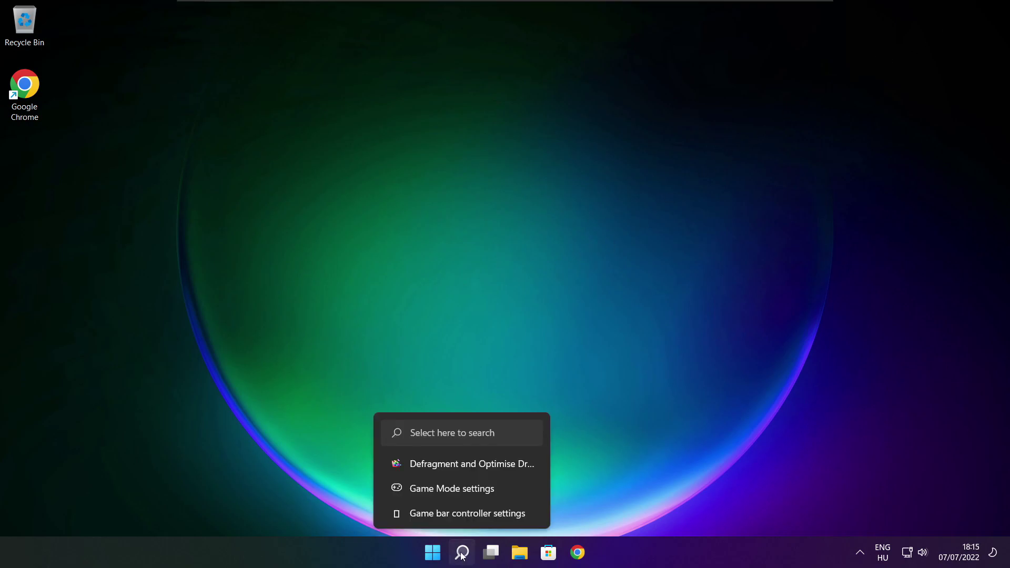
Search Windows for 'regedit' to bring up Registry Editor
left_click(462, 555)
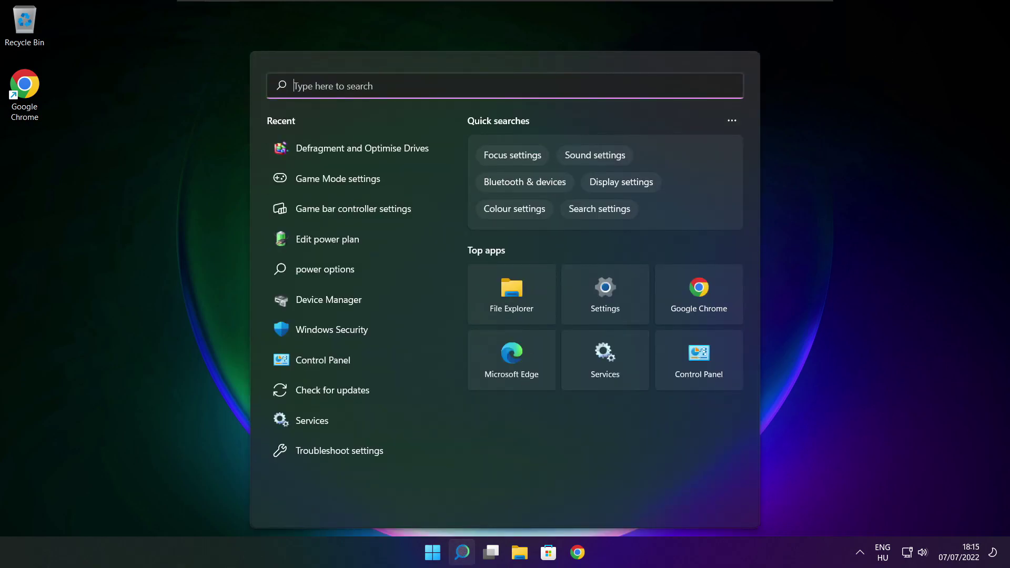
type("regedit")
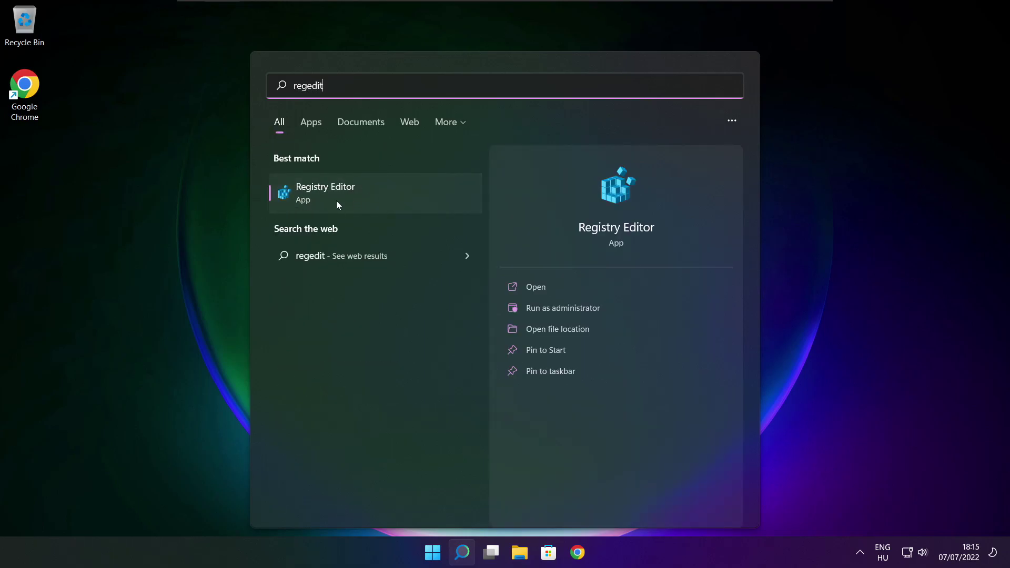
Open Registry Editor at HKEY_CURRENT_USER\System\GameConfigStore and widen the Name column
left_click(384, 194)
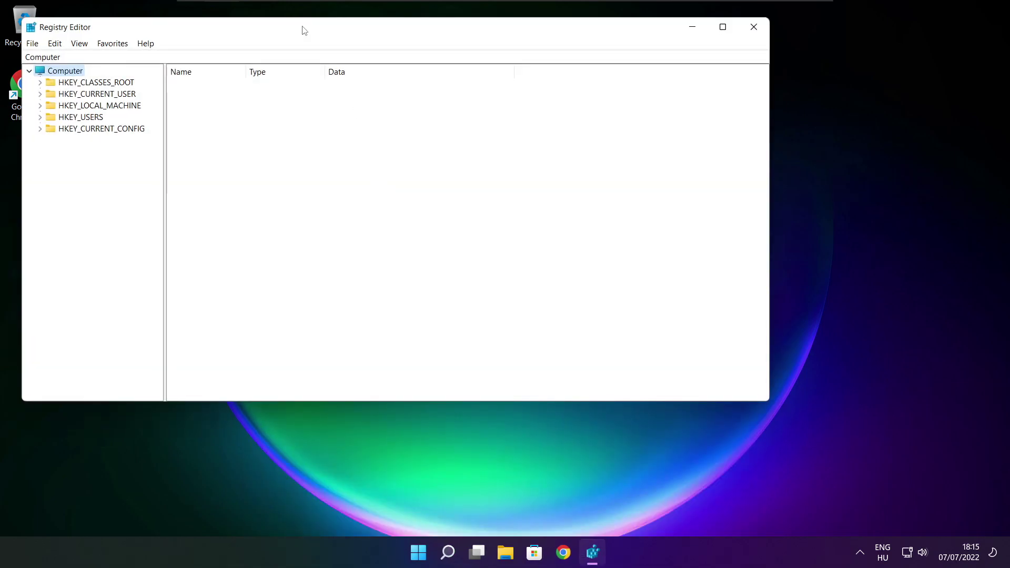
left_click_drag(305, 29, 413, 106)
left_click(173, 170)
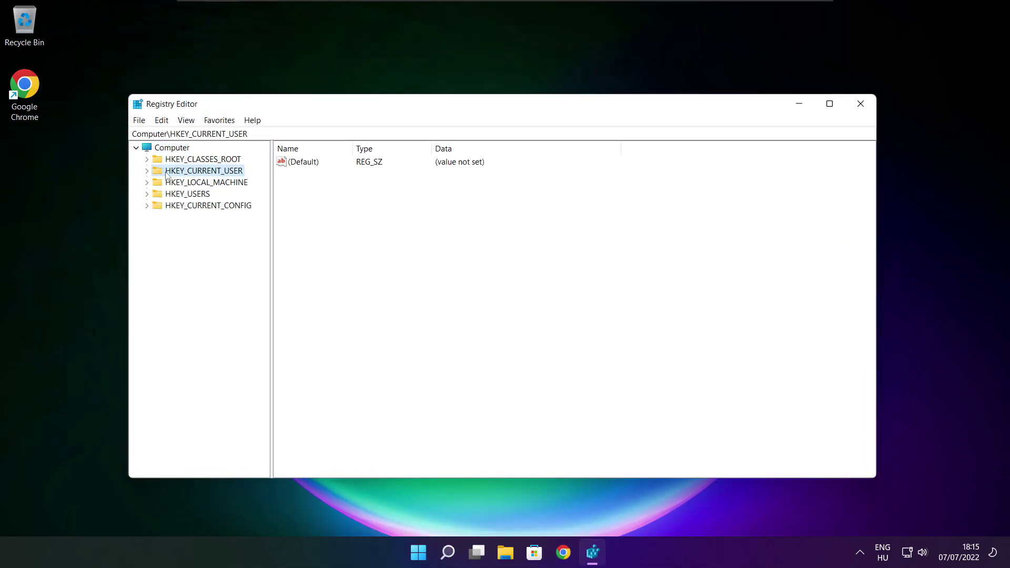
left_click(147, 171)
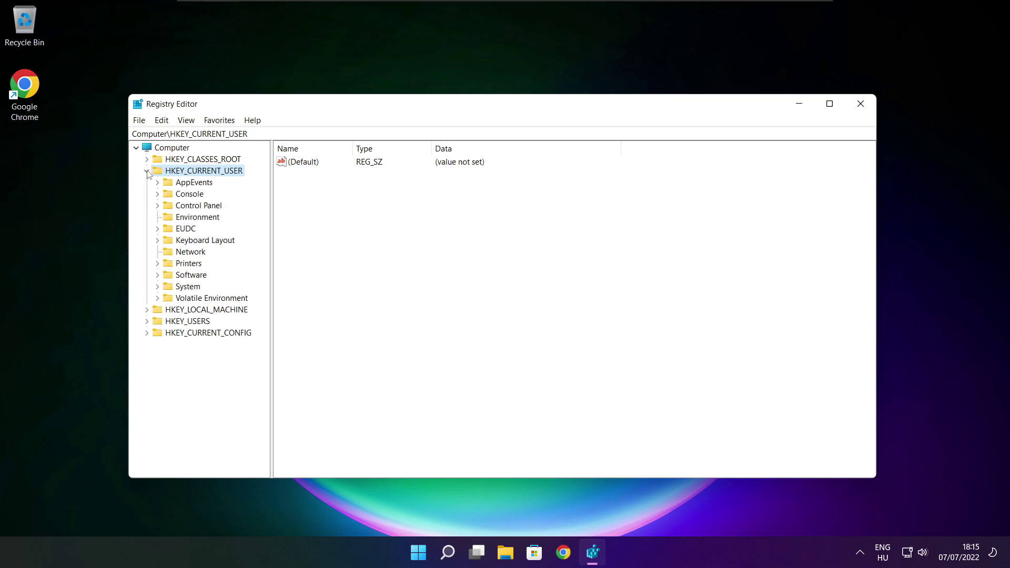
left_click(169, 288)
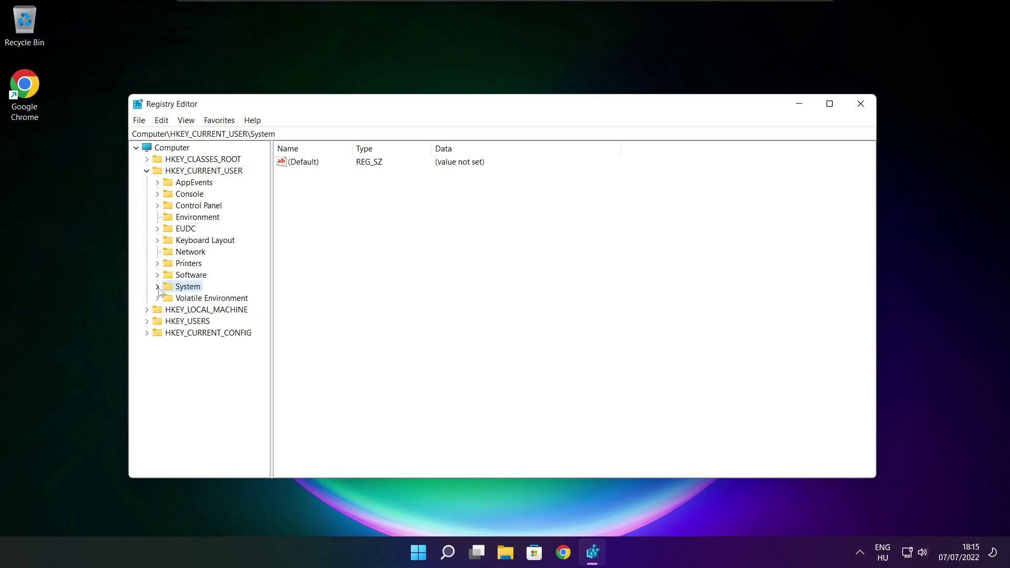
left_click(157, 287)
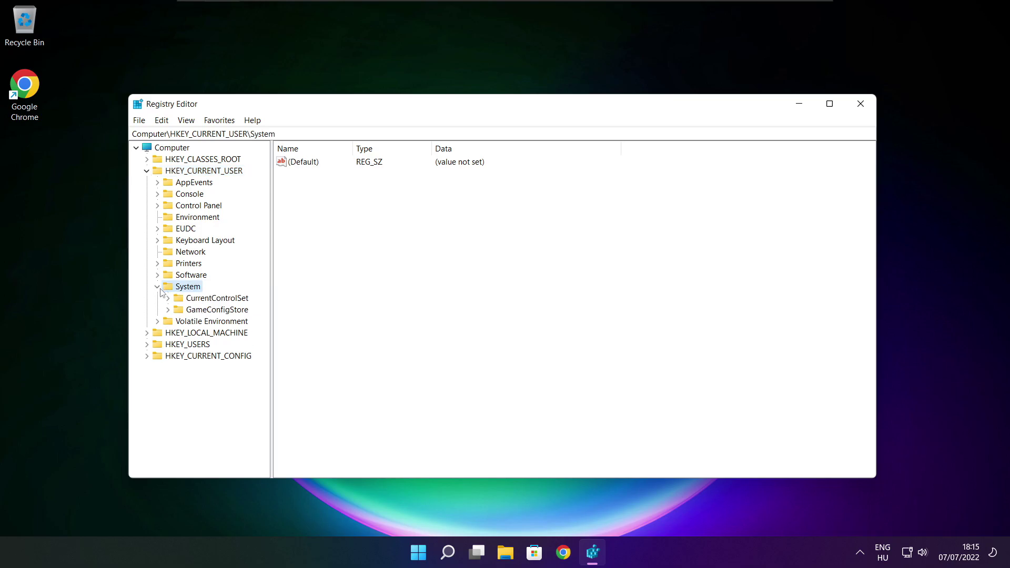
left_click(195, 312)
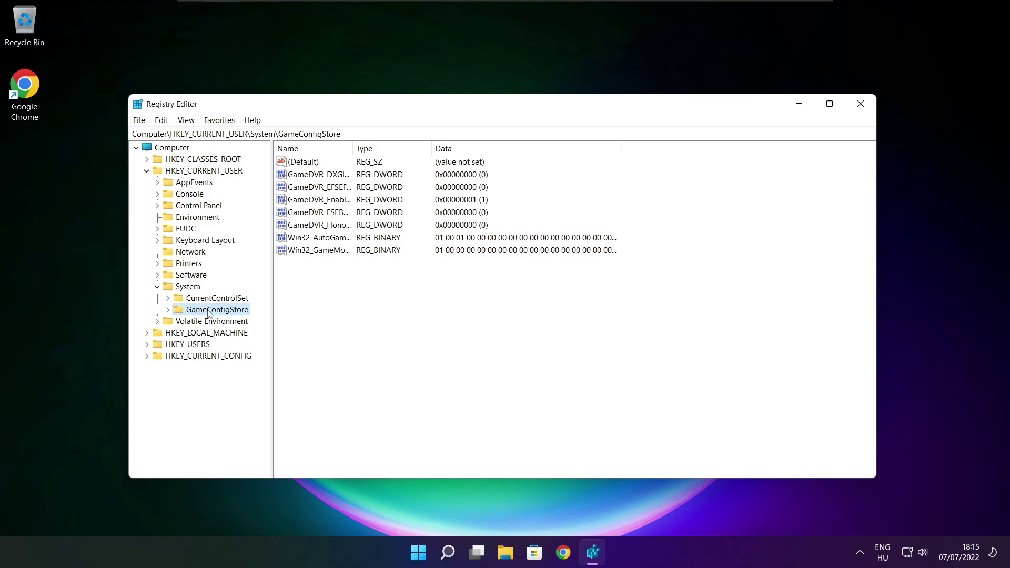
left_click_drag(353, 144, 443, 144)
Set the GameDVR_Enabled value in GameConfigStore to 0
left_click(320, 201)
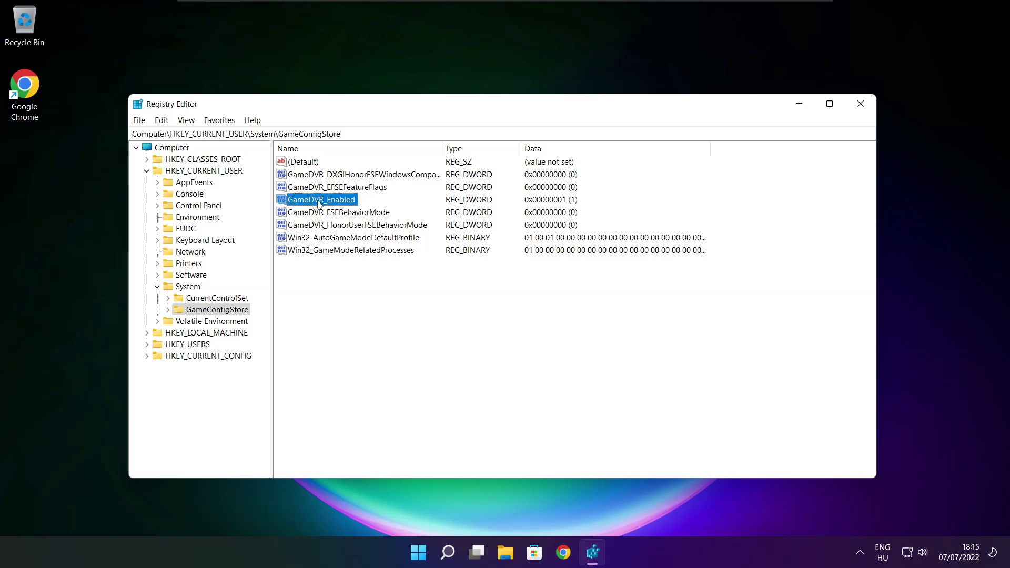
double_click(319, 202)
left_click_drag(299, 177, 533, 216)
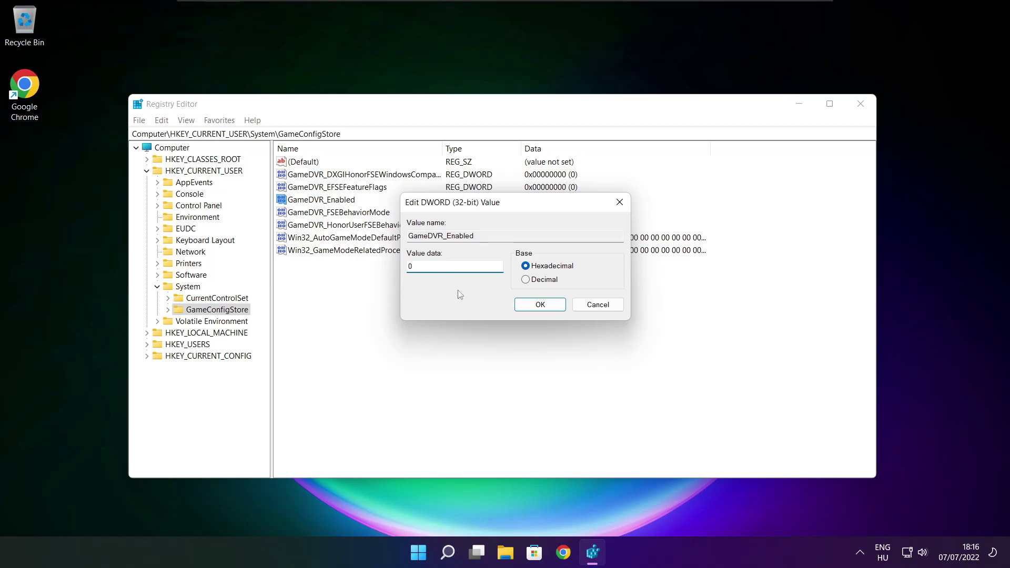
left_click(541, 306)
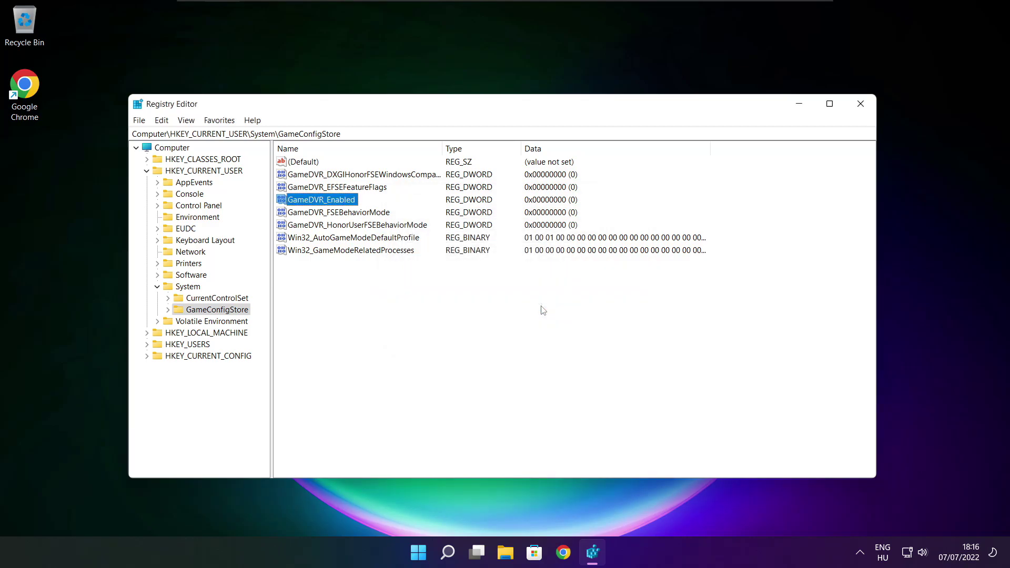
Collapse HKEY_CURRENT_USER and expand HKEY_LOCAL_MACHINE > SOFTWARE > Microsoft
left_click(147, 172)
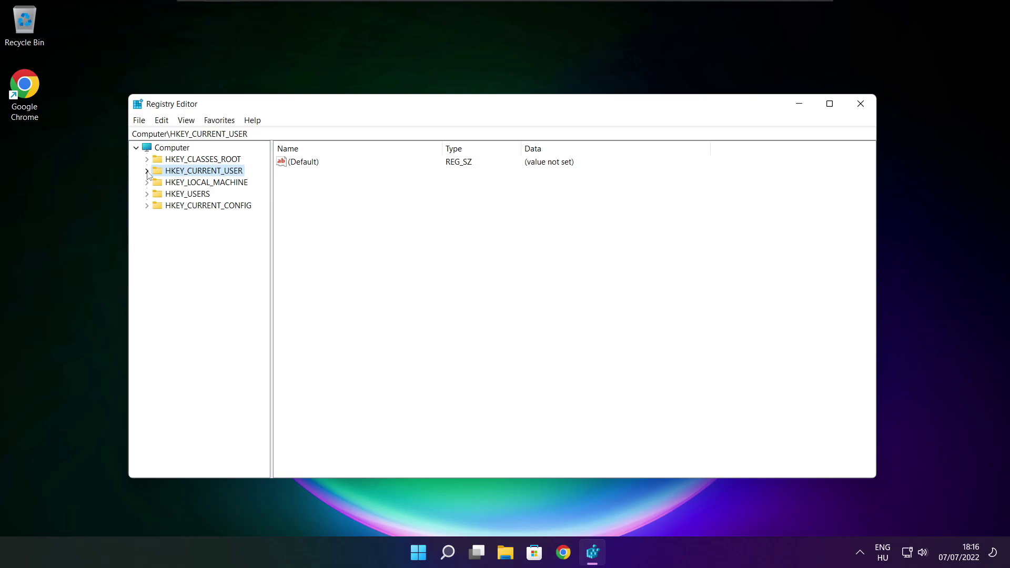
left_click(159, 184)
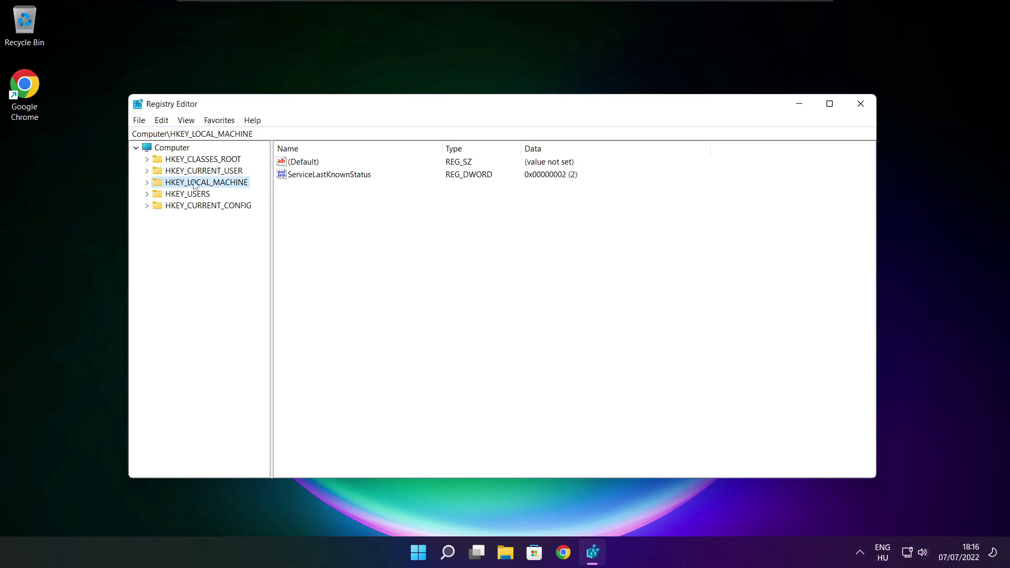
left_click(147, 183)
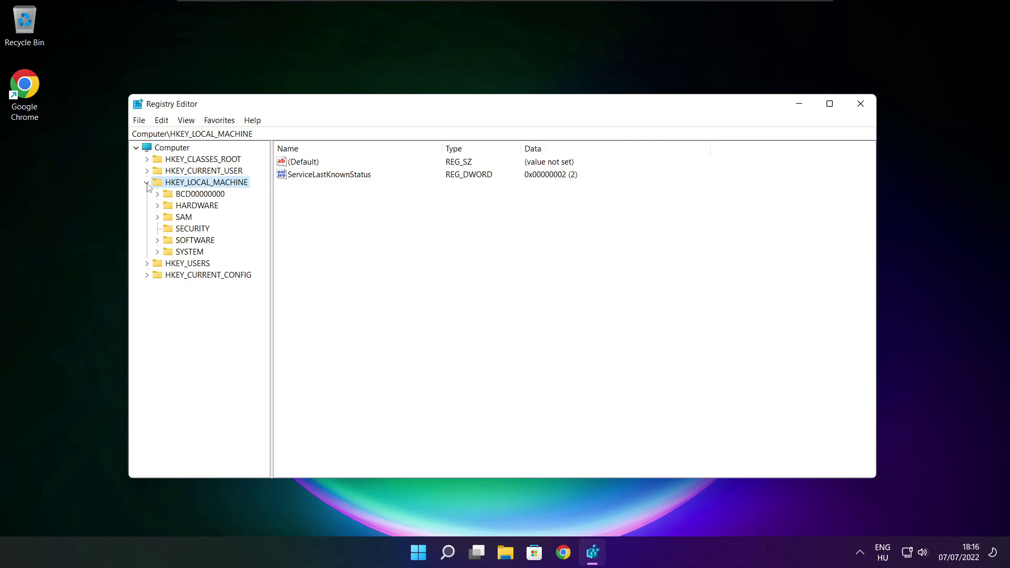
left_click(183, 242)
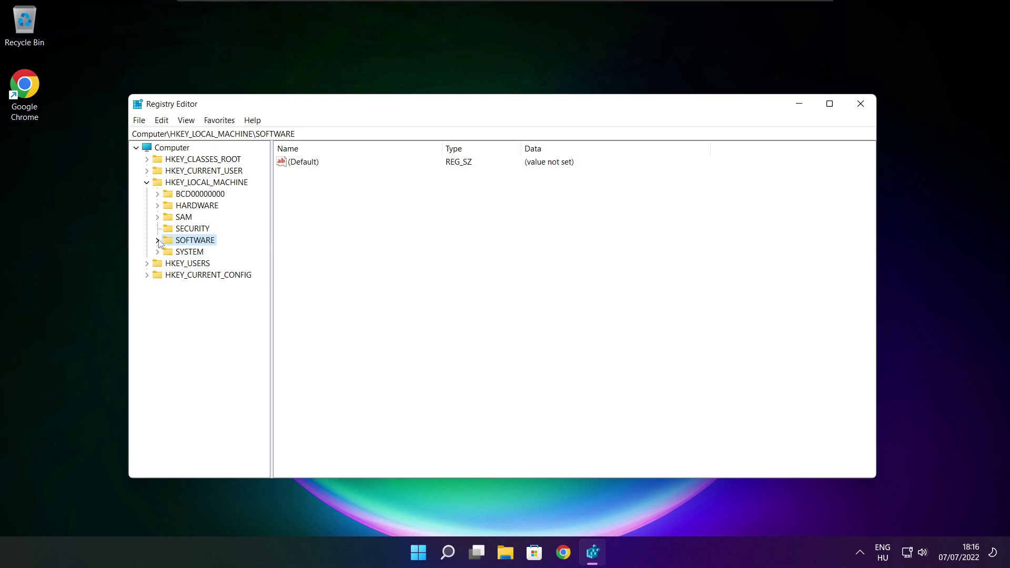
left_click(157, 241)
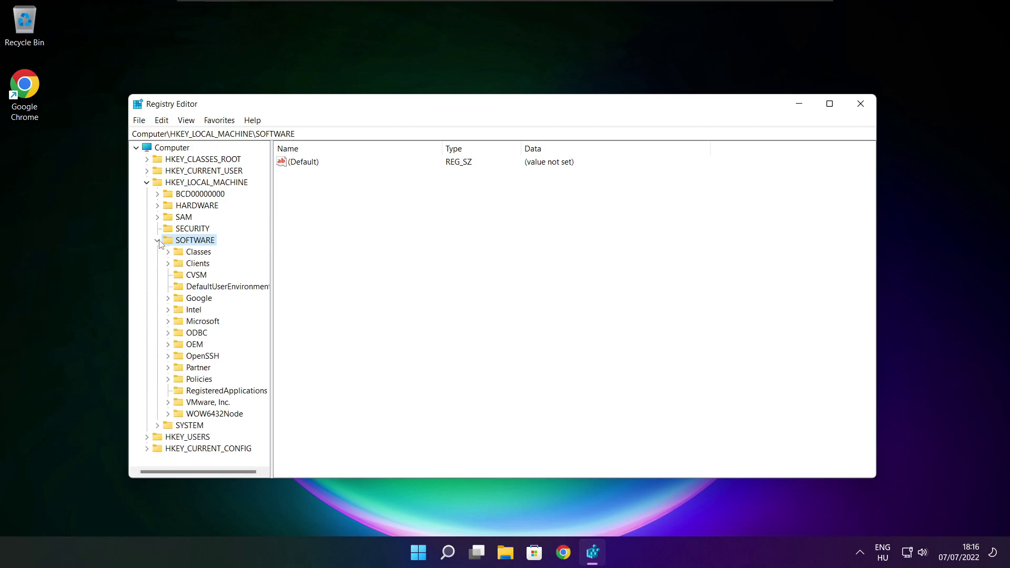
left_click(195, 322)
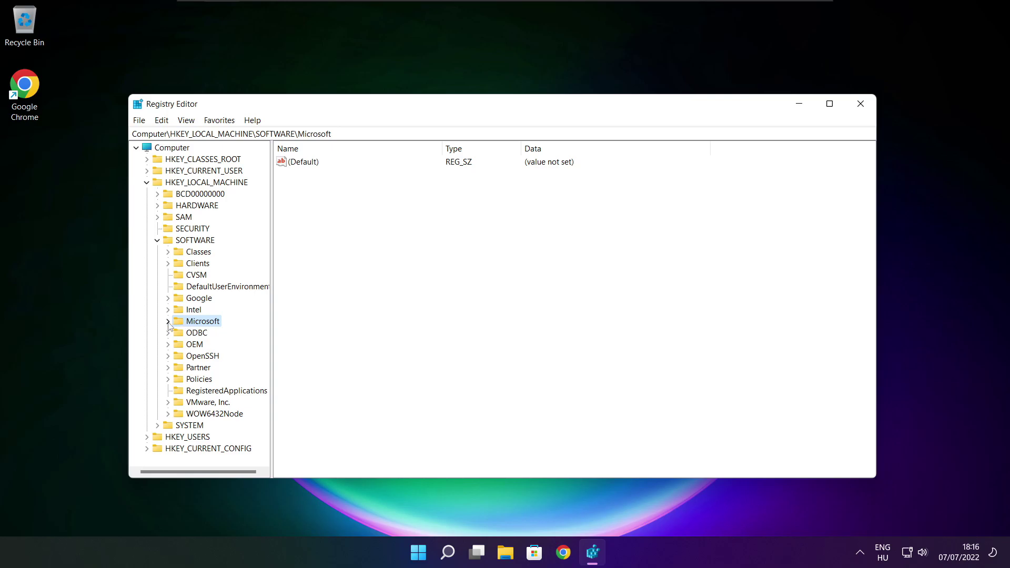
left_click(173, 322)
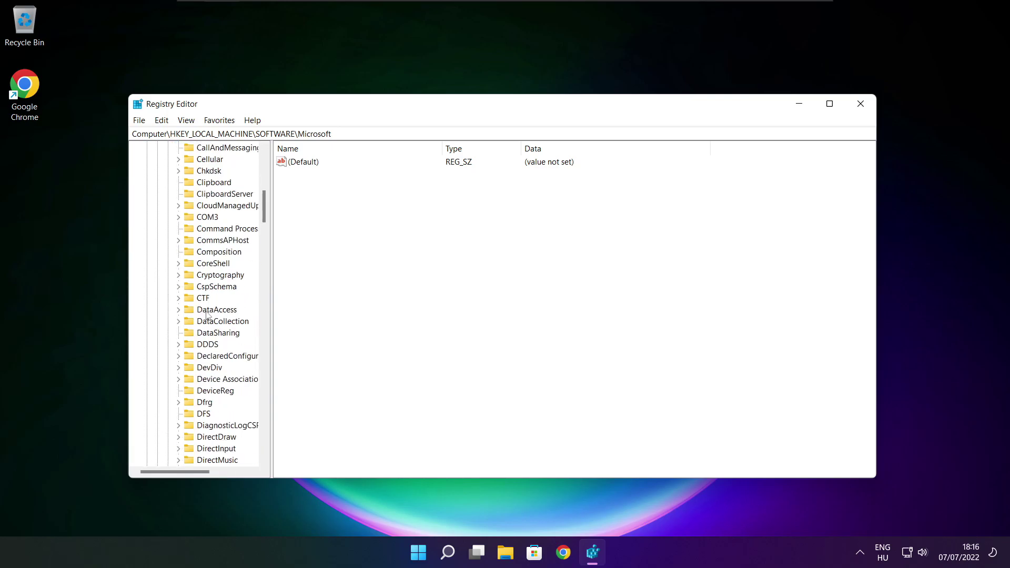
scroll(206, 315, "down", 15)
scroll(207, 315, "down", 20)
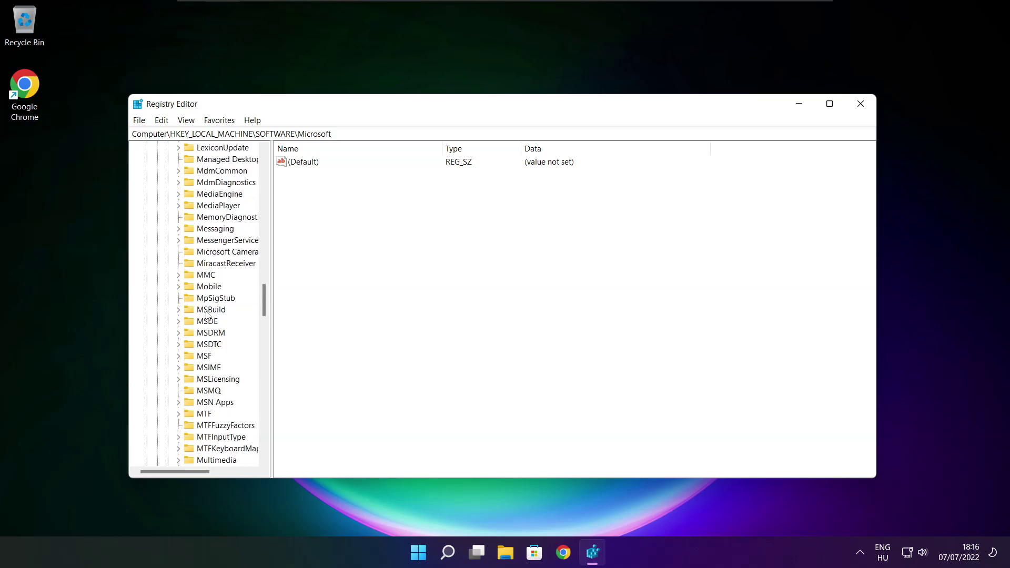
scroll(207, 315, "down", 1)
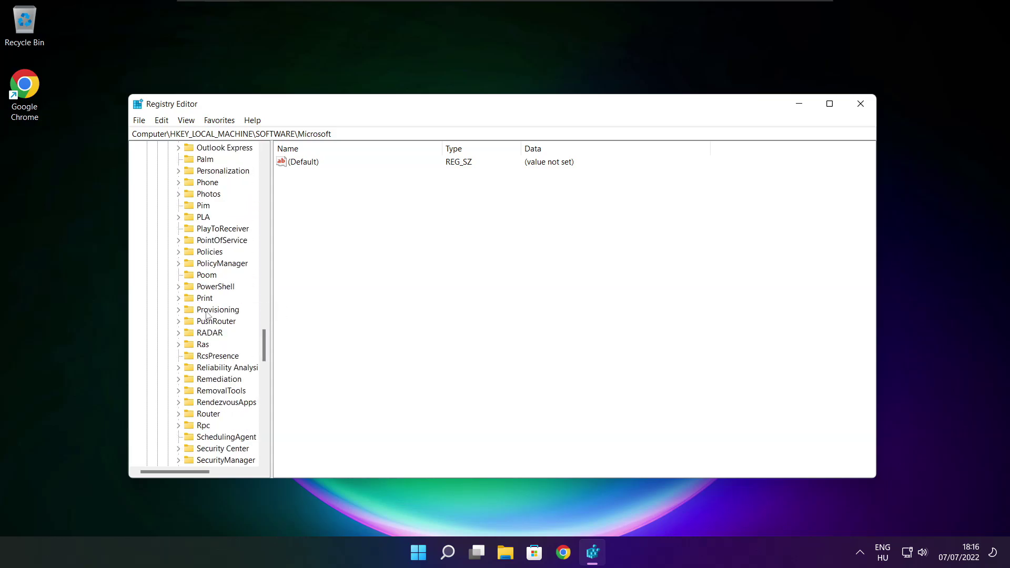
scroll(207, 295, "up", 1)
Expand PolicyManager > default and open the ApplicationManagement key, widening the tree
left_click(211, 299)
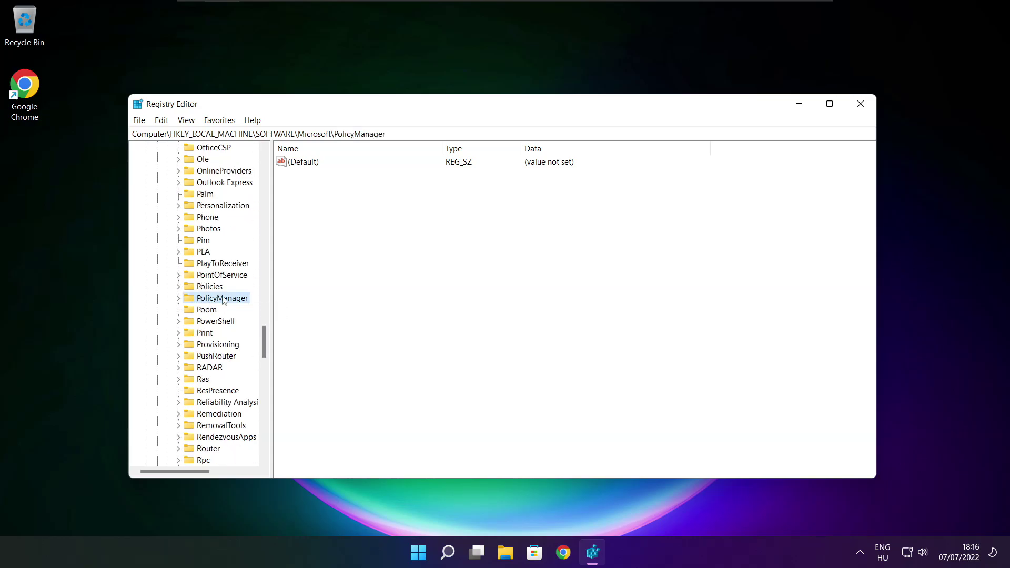
left_click(178, 299)
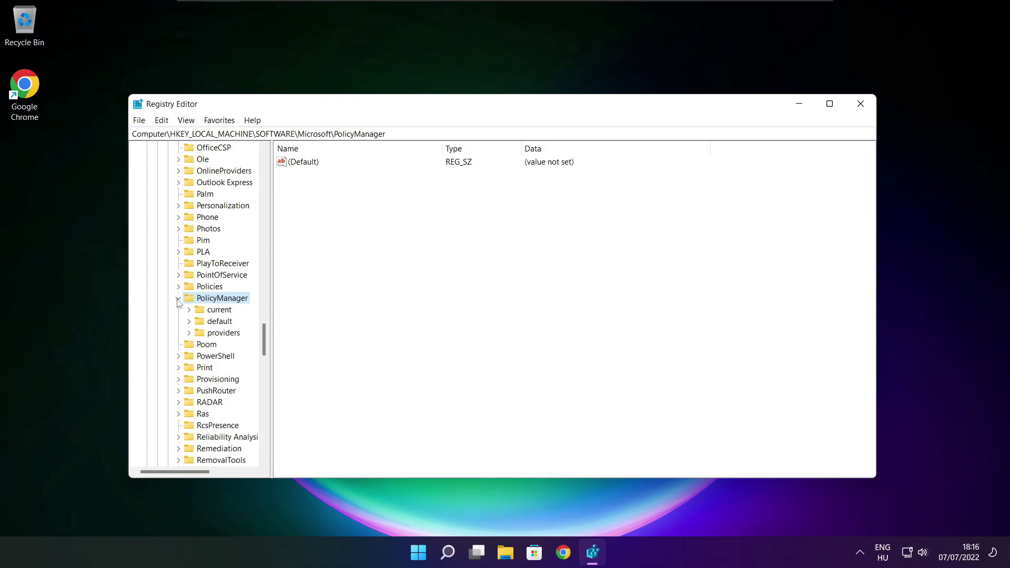
left_click(215, 323)
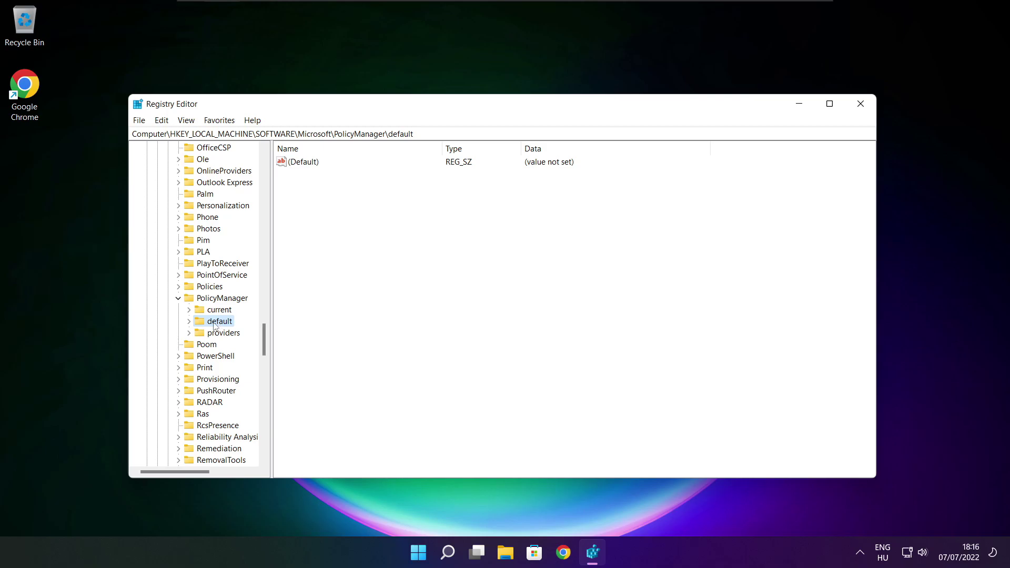
left_click(190, 322)
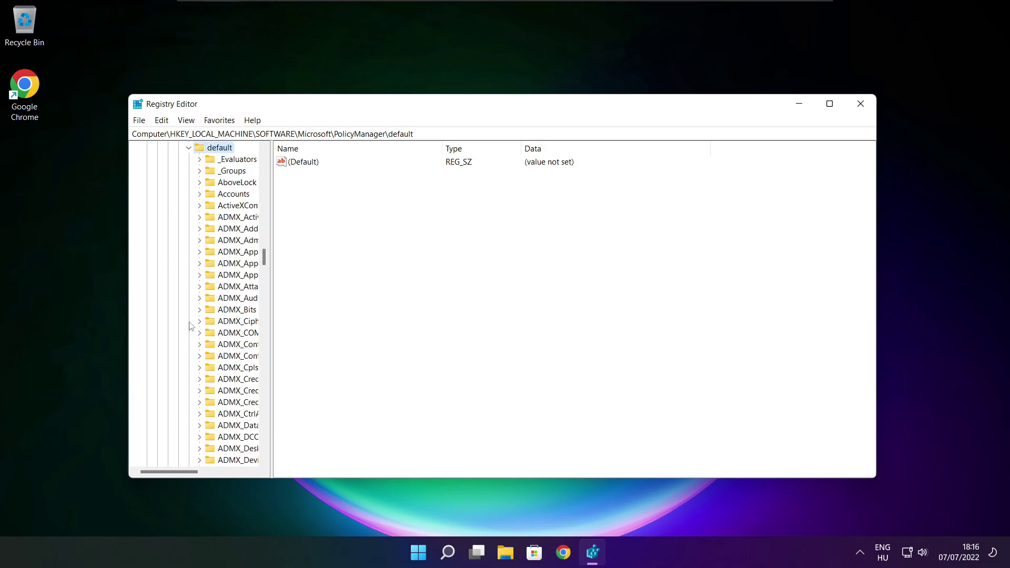
scroll(233, 234, "down", 20)
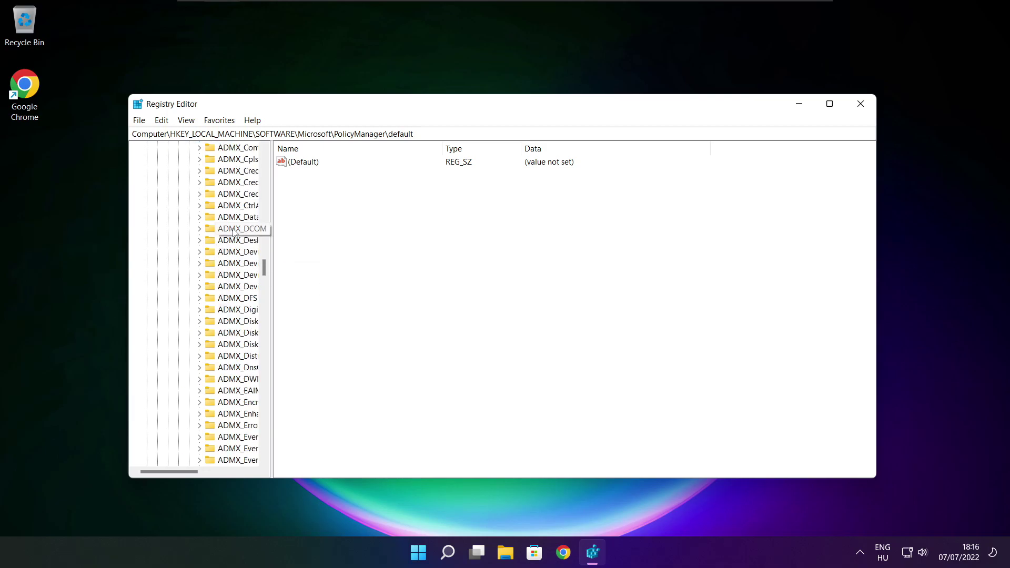
scroll(233, 234, "down", 8)
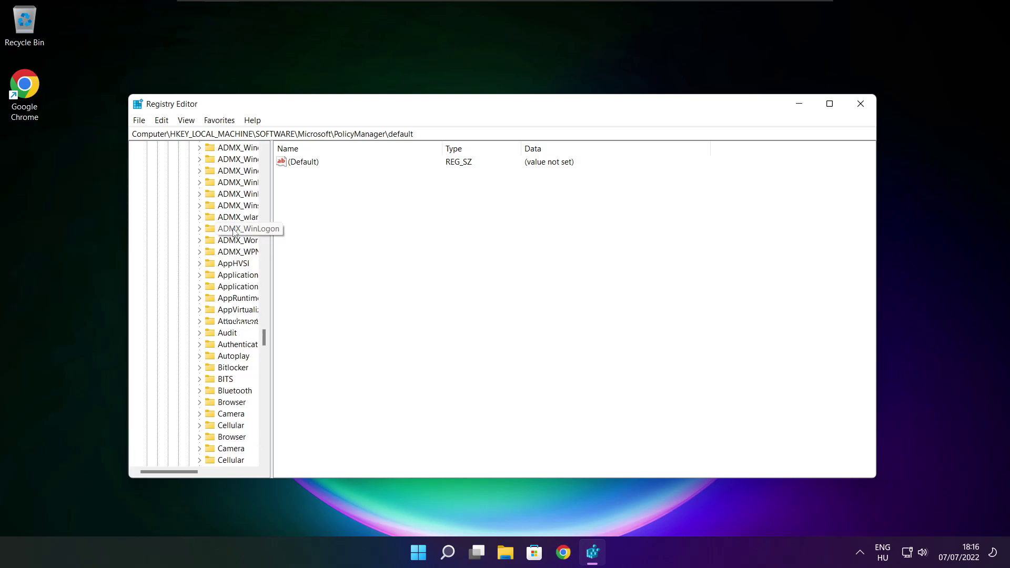
left_click_drag(270, 230, 332, 230)
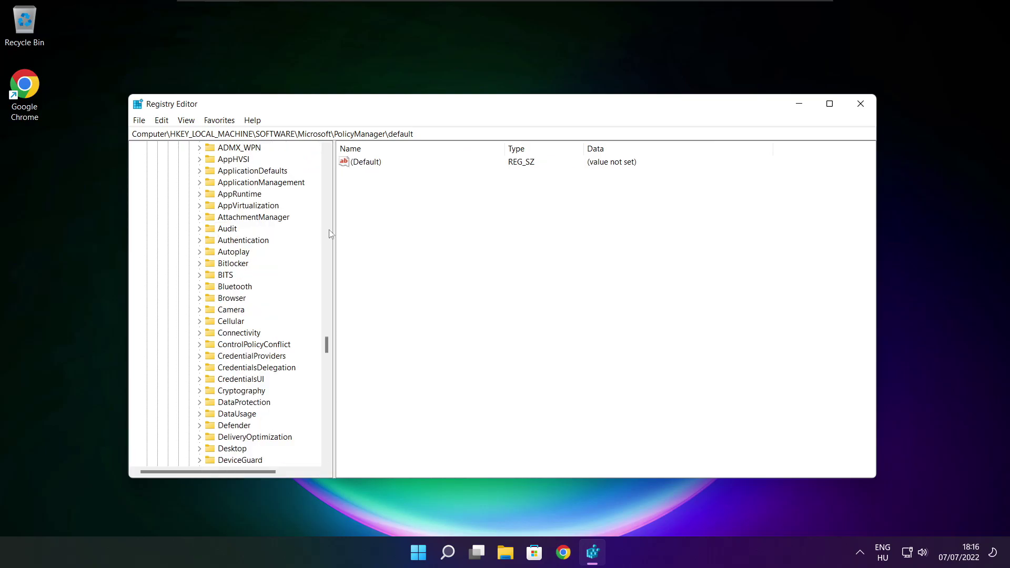
scroll(232, 221, "up", 1)
left_click(226, 217)
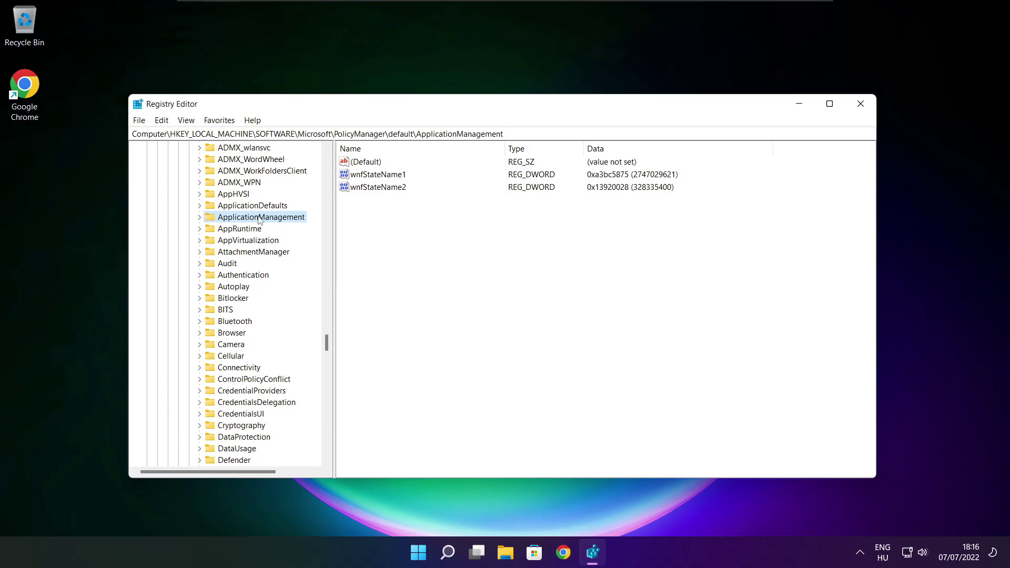
left_click(199, 217)
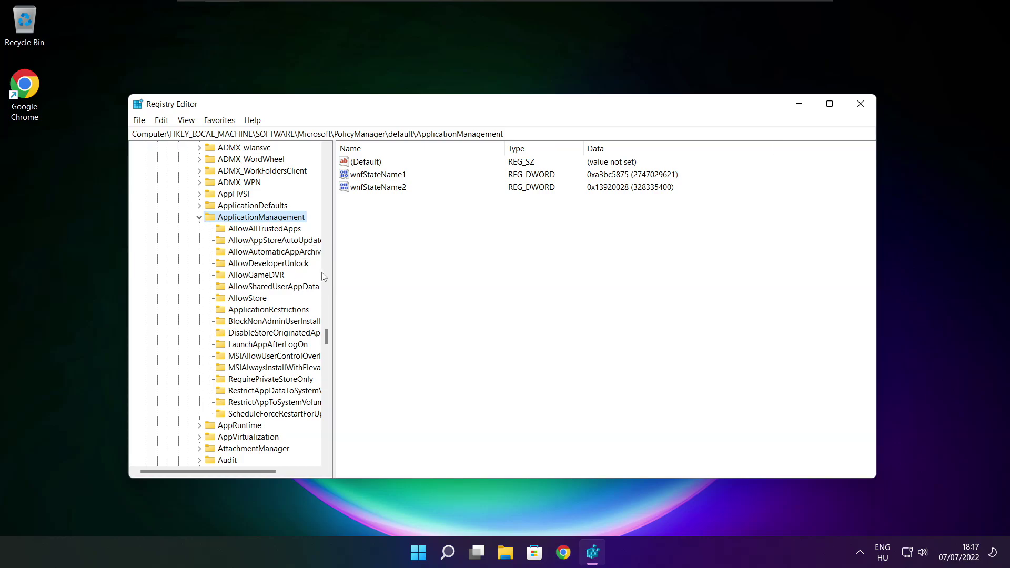
Set the 'value' entry of the AllowGameDVR policy key to 0
left_click_drag(333, 264, 345, 265)
left_click(262, 276)
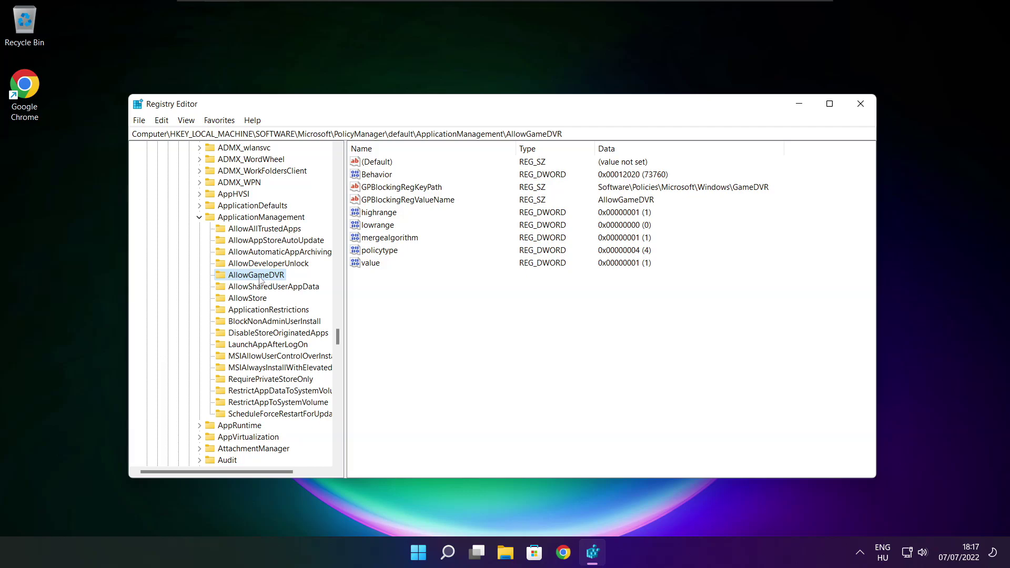
left_click(368, 263)
double_click(375, 264)
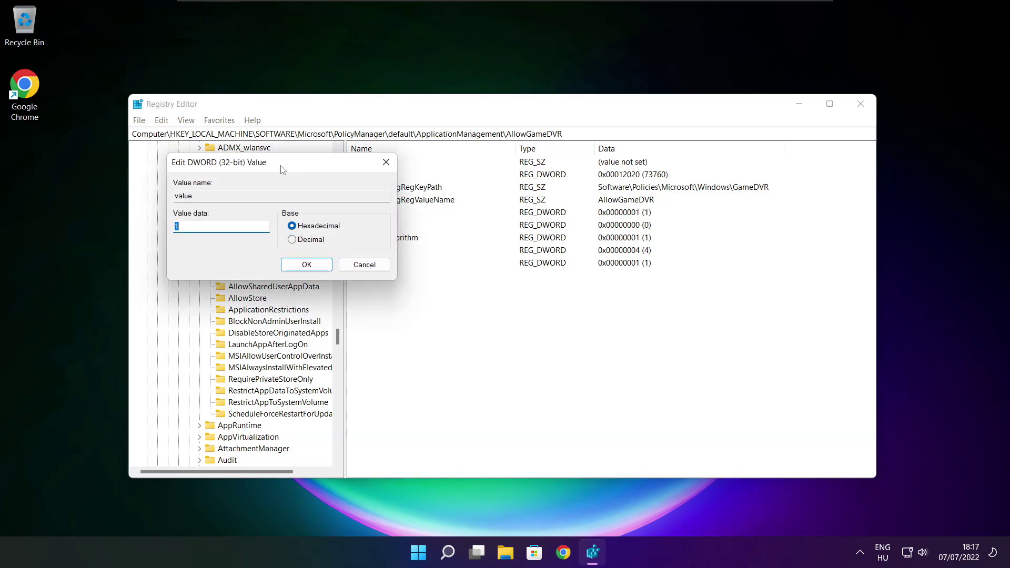
left_click_drag(282, 167, 512, 211)
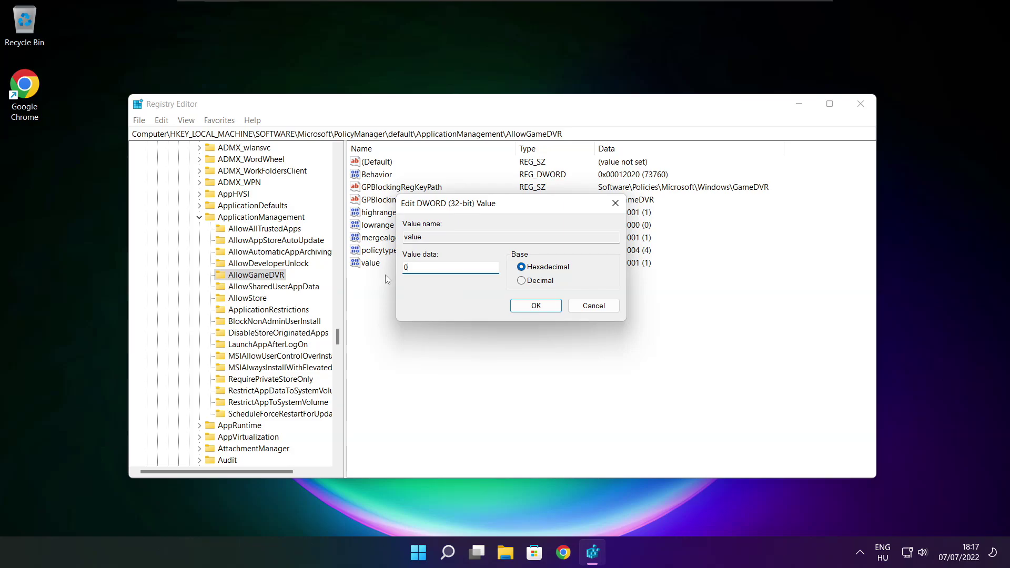
left_click(536, 307)
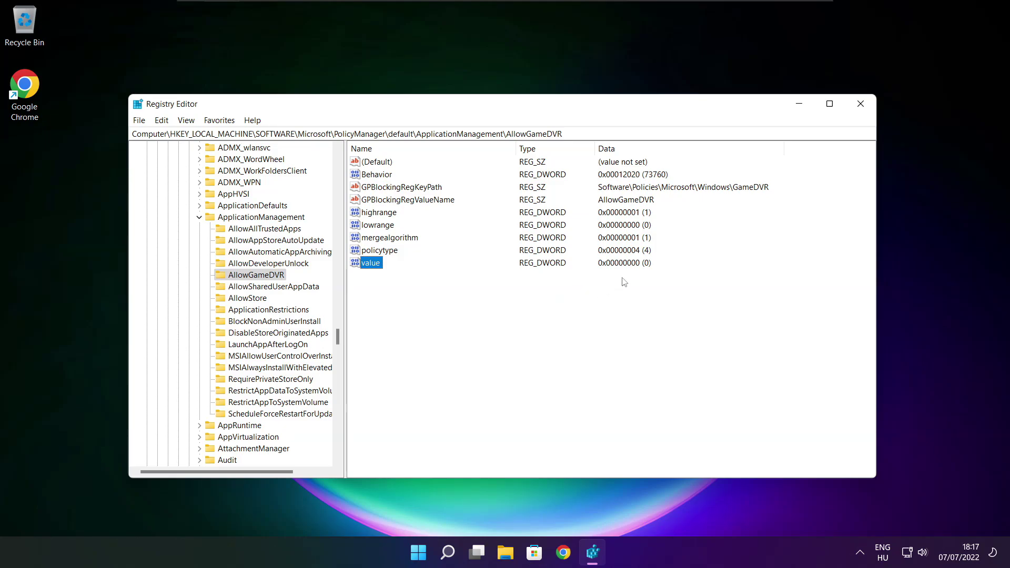
Close Registry Editor and download dxwebsetup.exe from the DirectX download page in Chrome
left_click(861, 104)
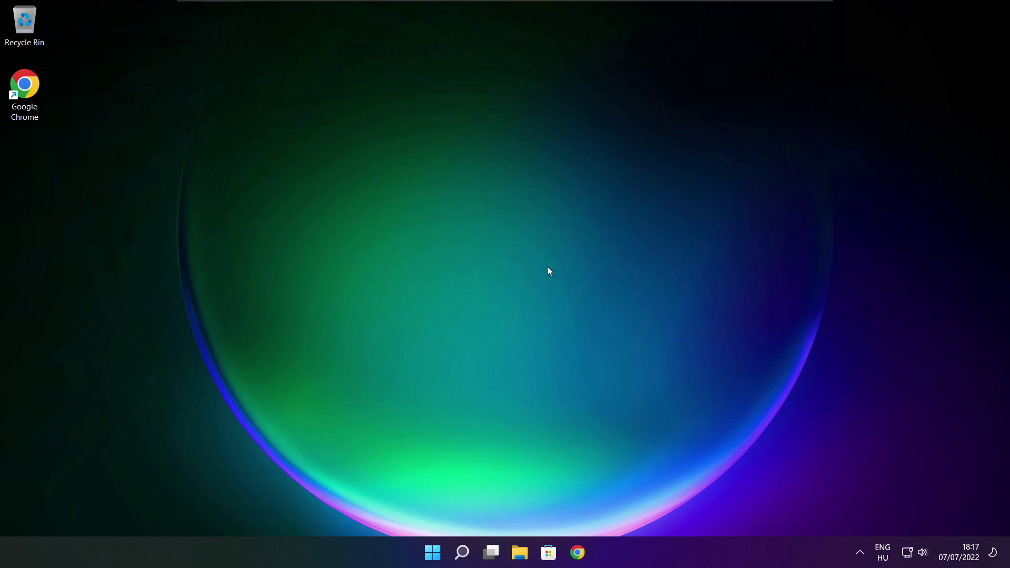
left_click(580, 555)
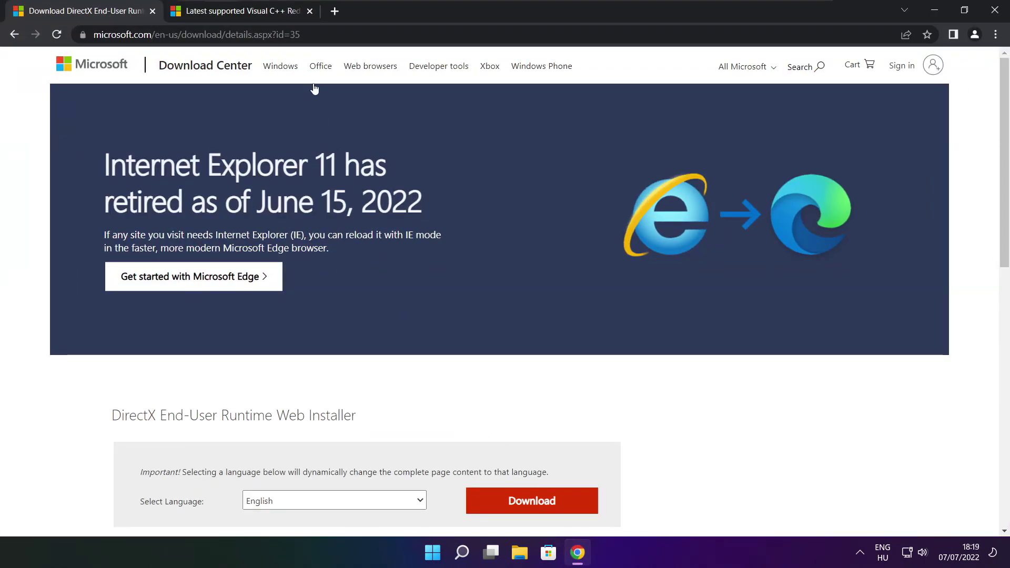
mouse_move(301, 34)
left_mouse_down()
mouse_move(94, 34)
mouse_move(301, 34)
left_mouse_up()
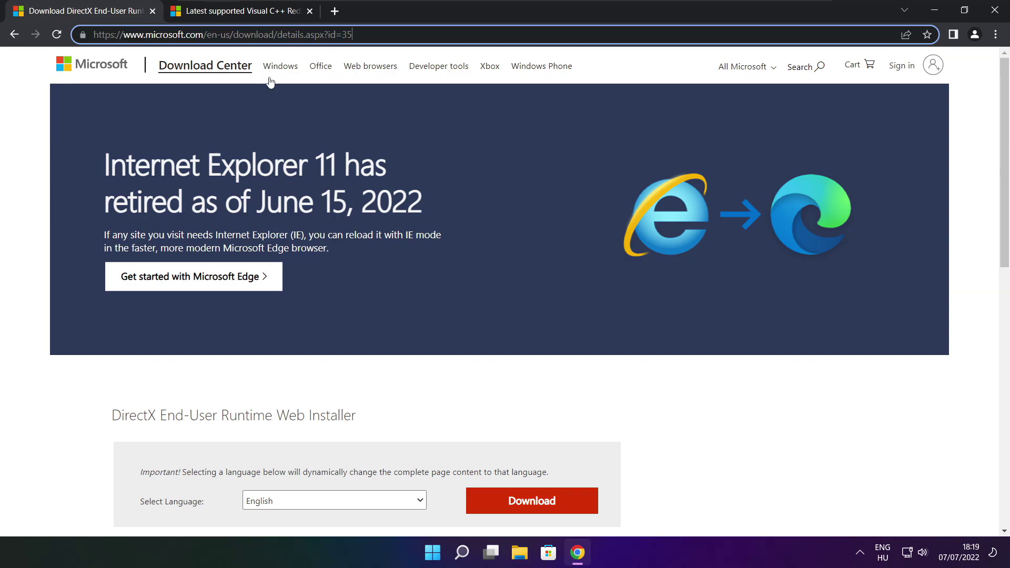
left_click(361, 380)
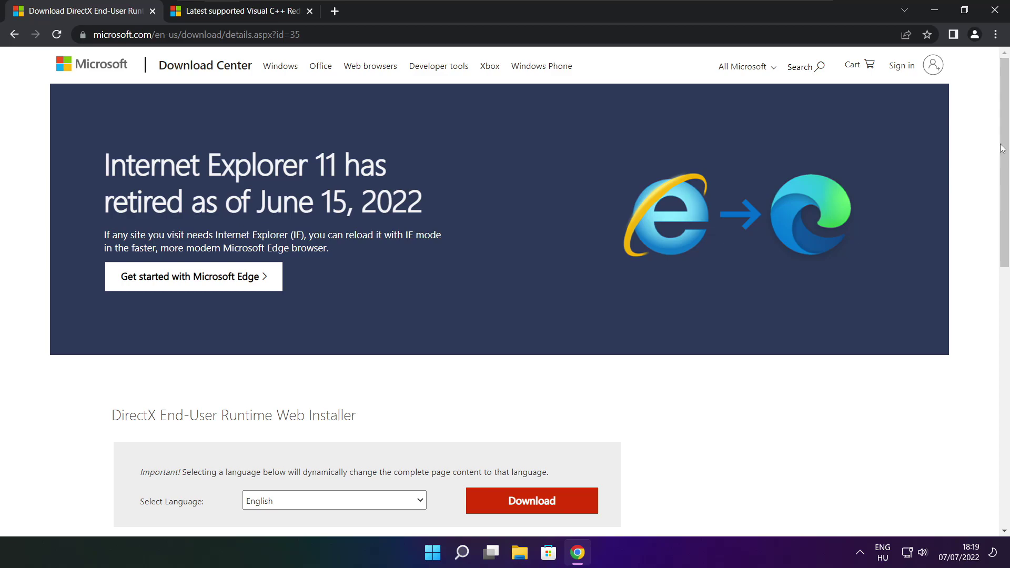
scroll(1001, 148, "down", 4)
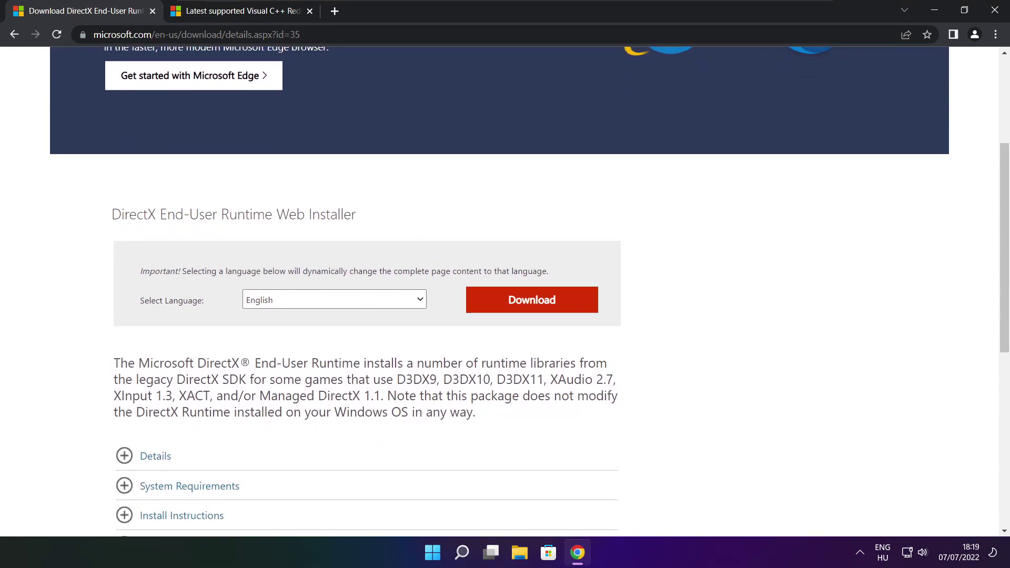
left_click_drag(363, 216, 418, 221)
left_click(536, 303)
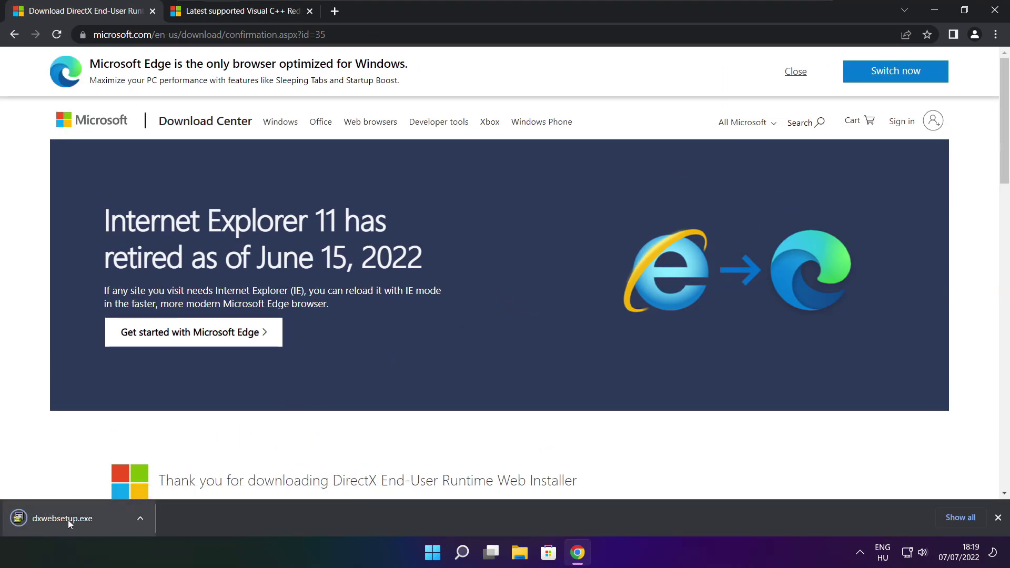
Run dxwebsetup.exe and install DirectX, accepting the licence and declining the Bing Bar
left_click(94, 518)
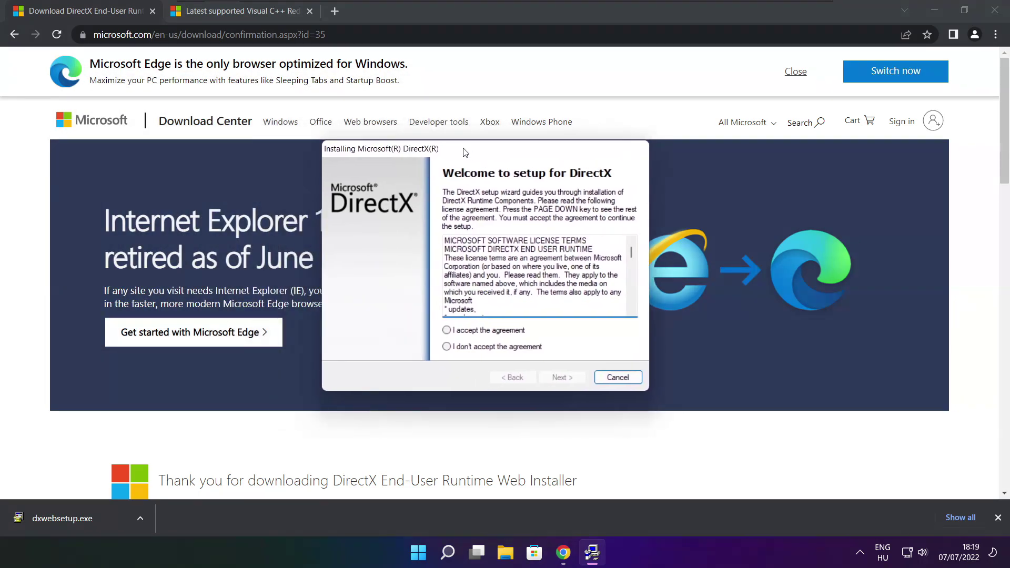
left_click_drag(647, 251, 648, 300)
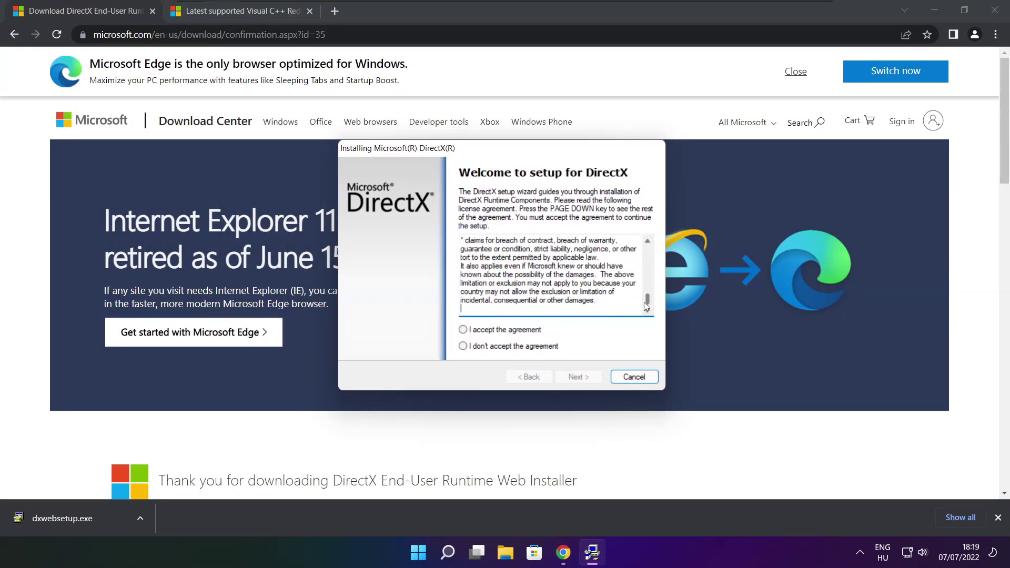
left_click(483, 332)
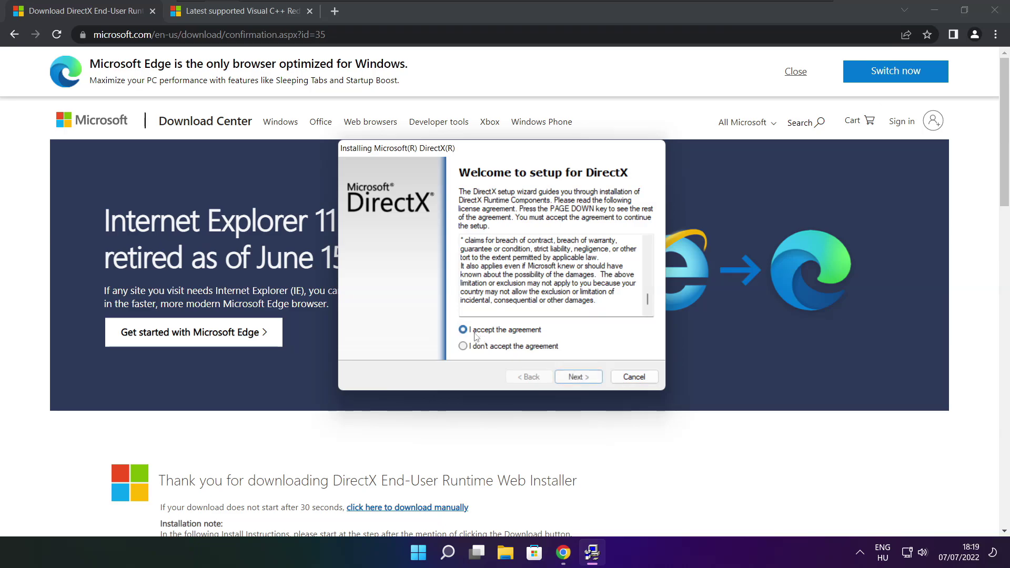
left_click(579, 378)
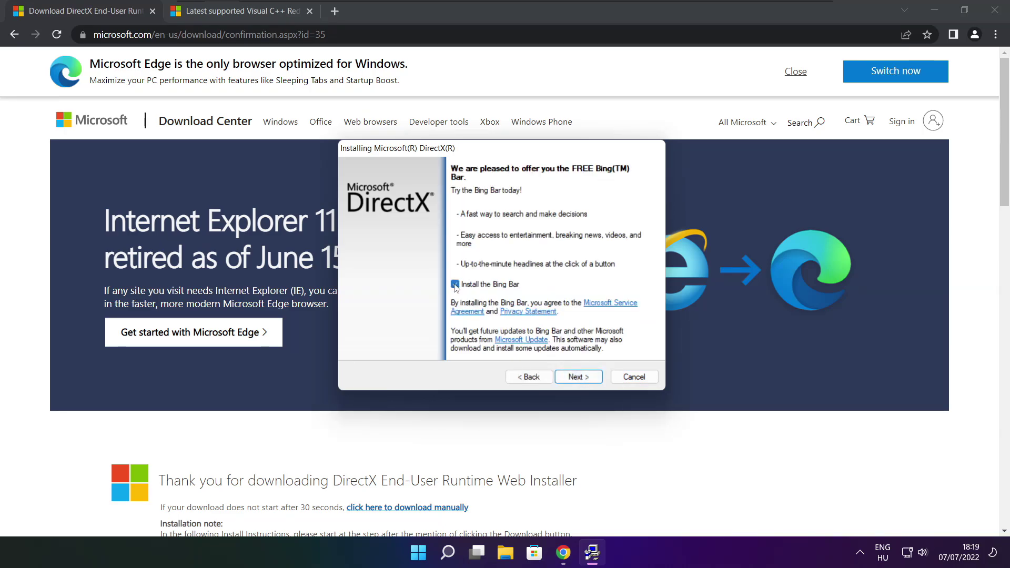
left_click(455, 285)
left_click(585, 379)
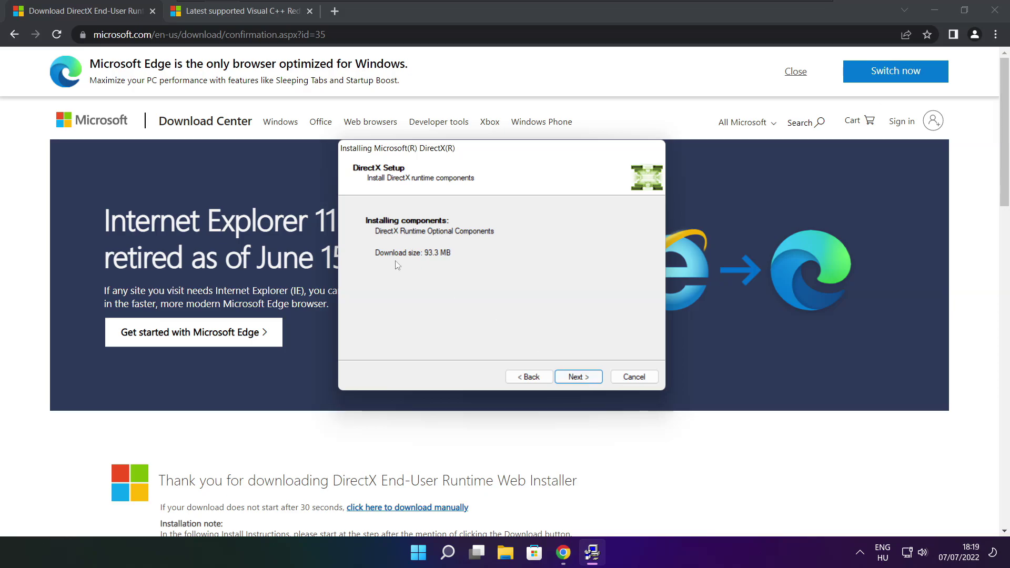
left_click(579, 378)
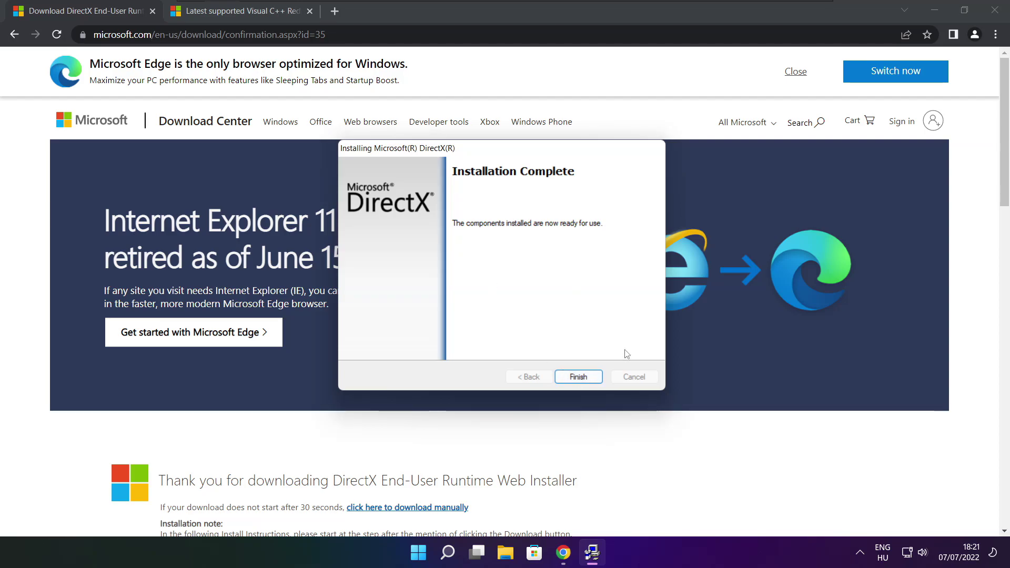
Finish the DirectX installer, close its tab, and scroll to the Visual C++ download table
left_click(578, 377)
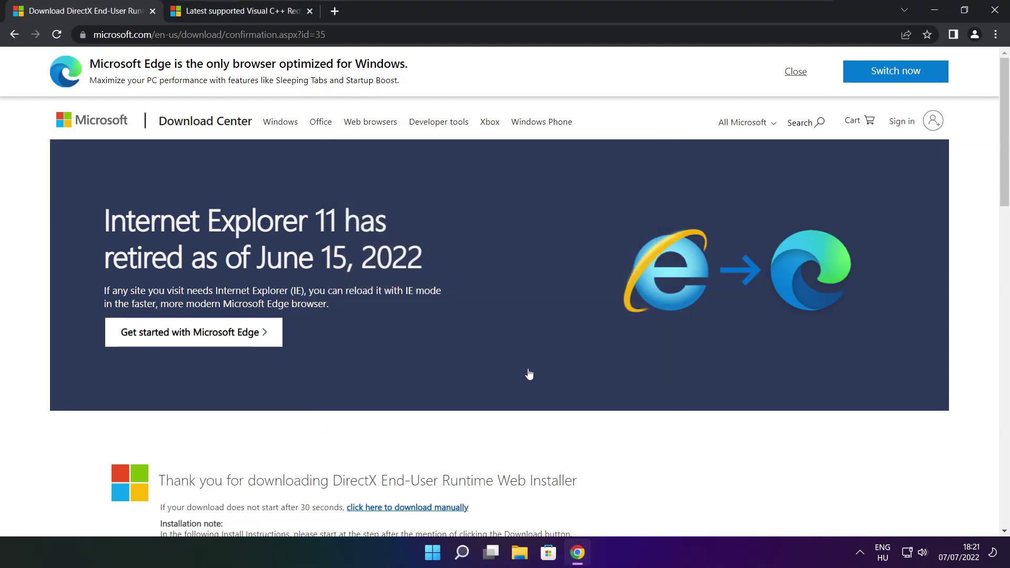
left_click(153, 11)
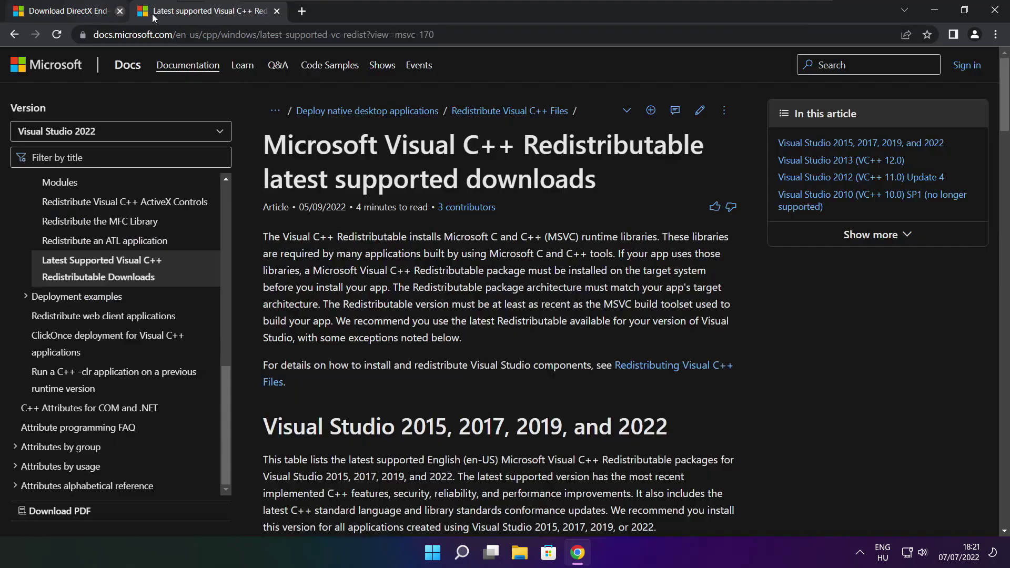
left_click(434, 34)
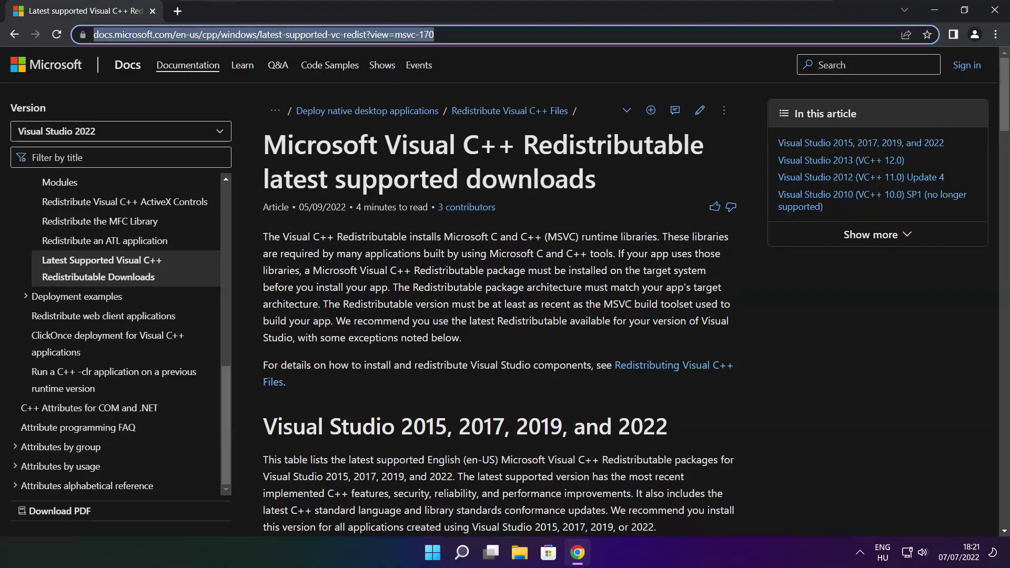
left_click_drag(434, 34, 425, 34)
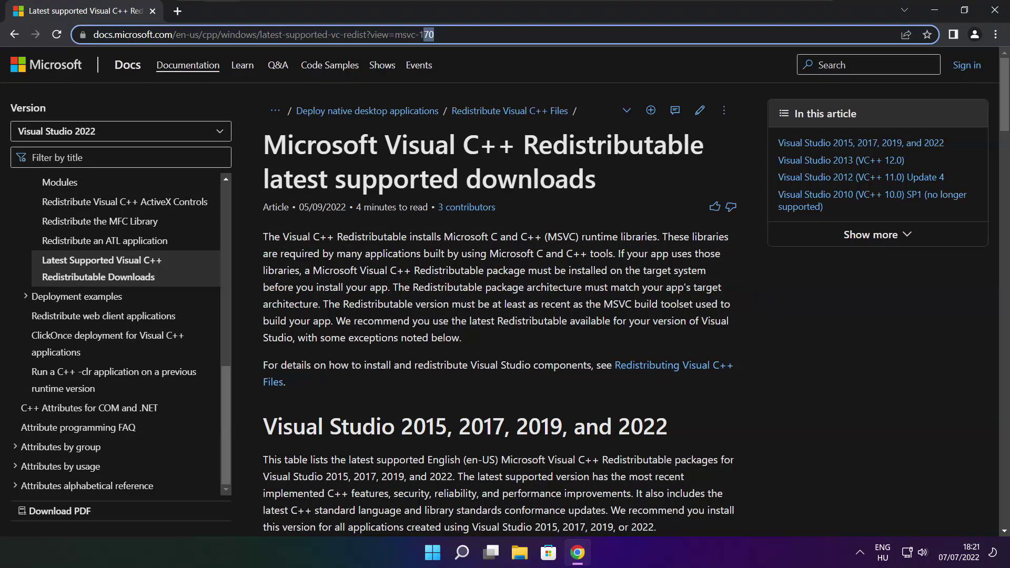
left_click(500, 64)
left_click_drag(1000, 100, 1000, 147)
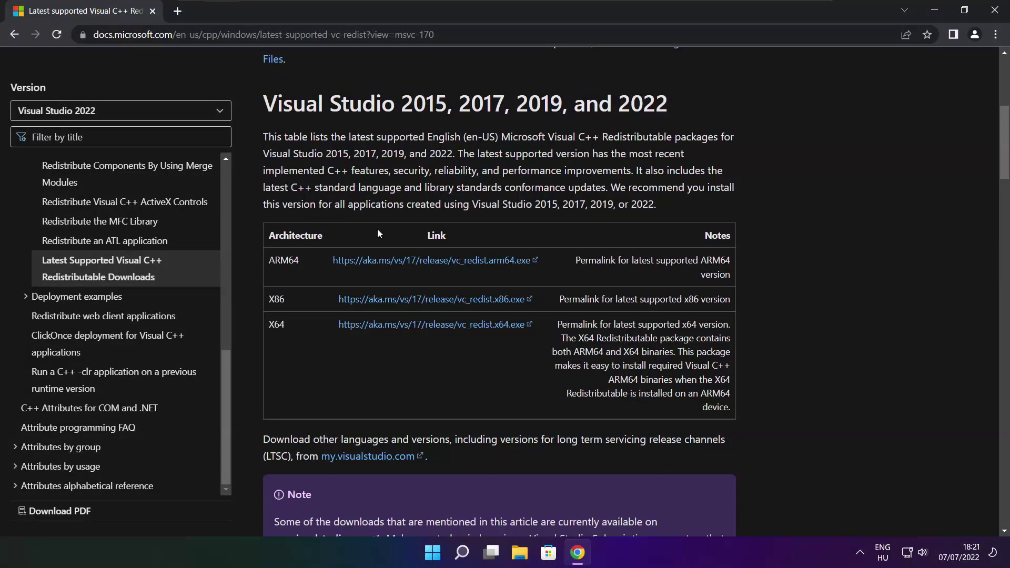
left_click_drag(266, 255, 679, 361)
left_click(679, 360)
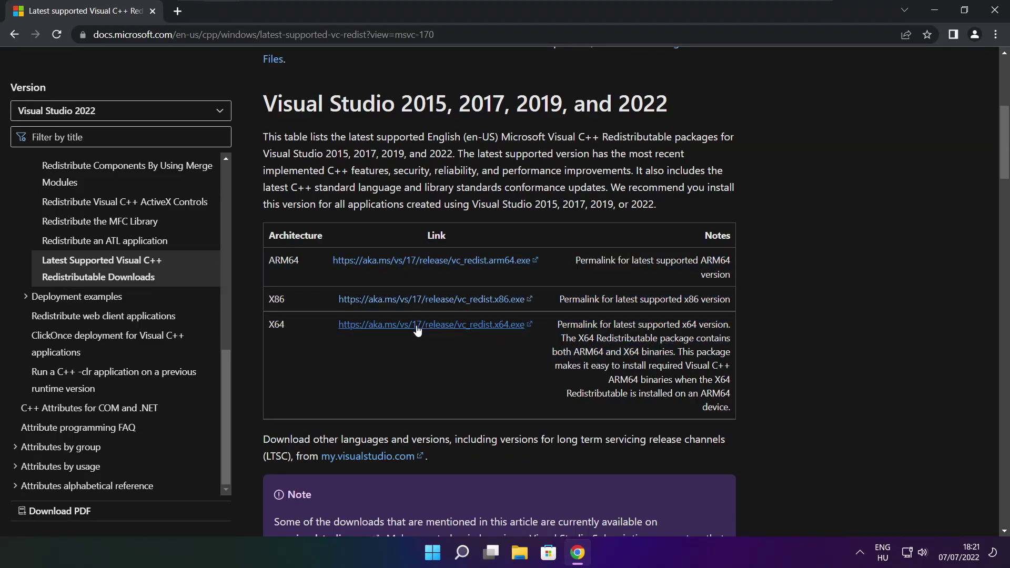
Download the ARM64, x86 and x64 redistributables and launch VC_redist.arm64.exe
left_click(420, 261)
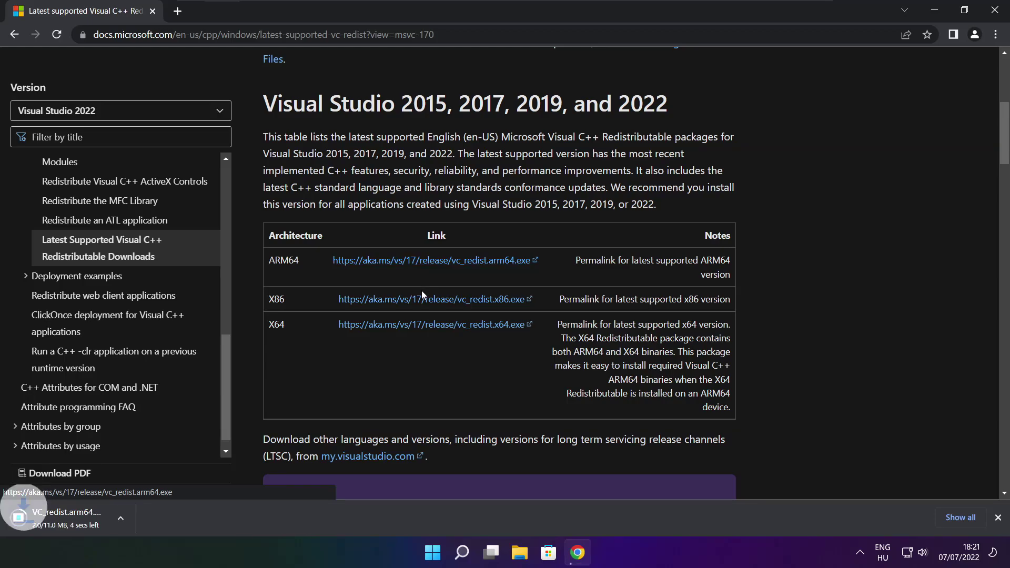
left_click(415, 303)
left_click(416, 325)
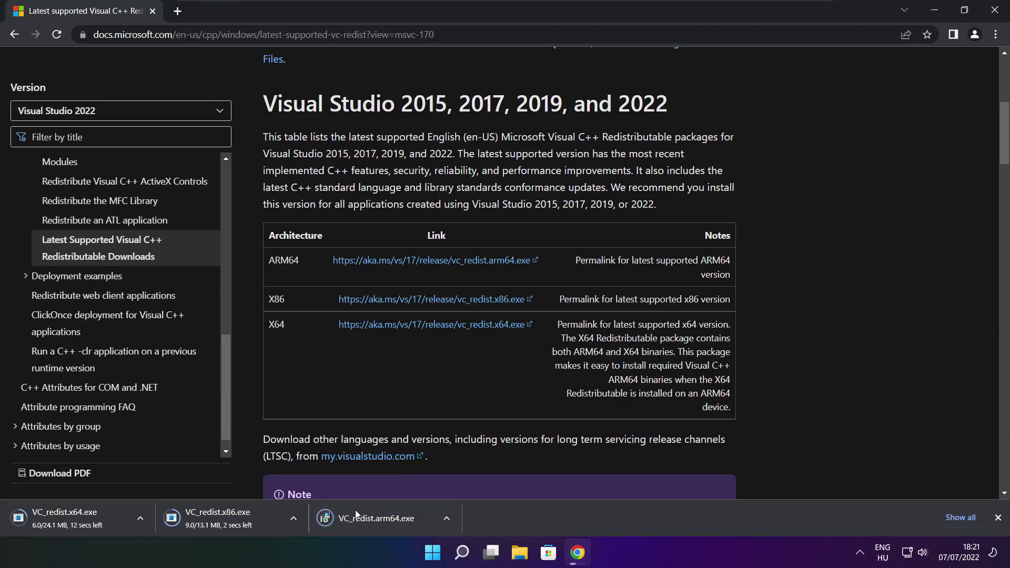
left_click(384, 520)
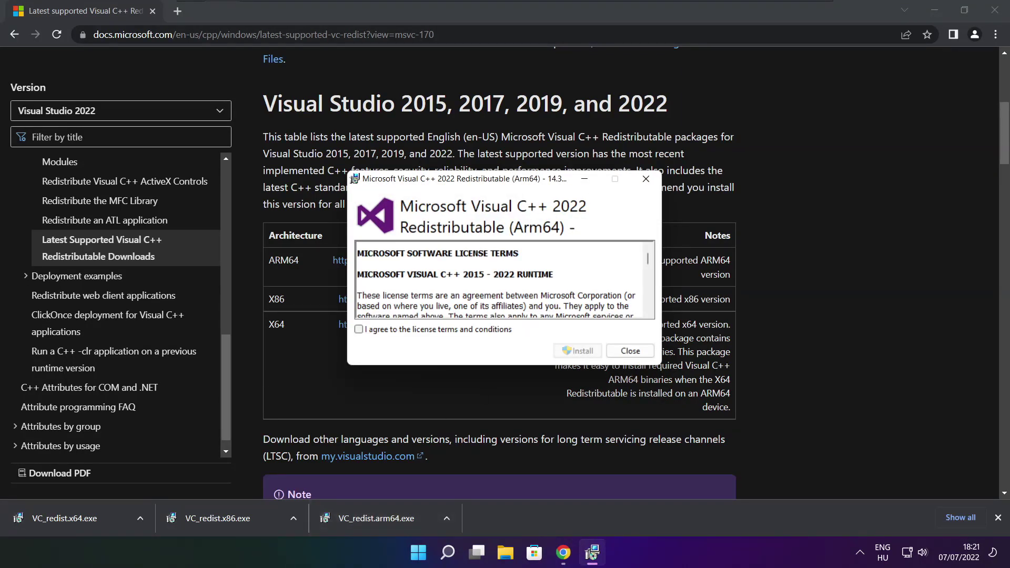
Accept the ARM64 redistributable license and attempt the install, dismissing the unsupported-processor failure
left_click_drag(648, 261, 649, 314)
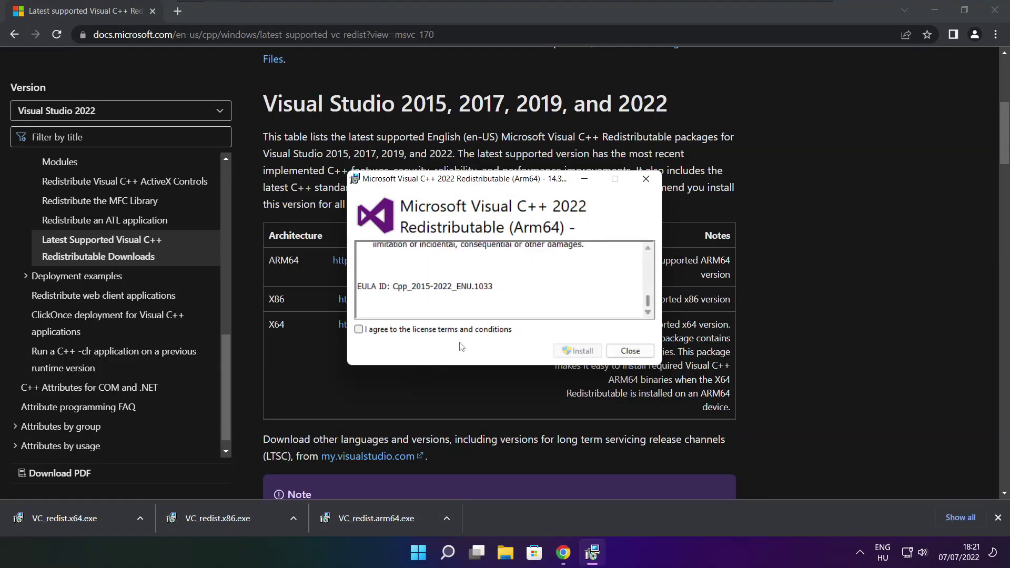
left_click(359, 329)
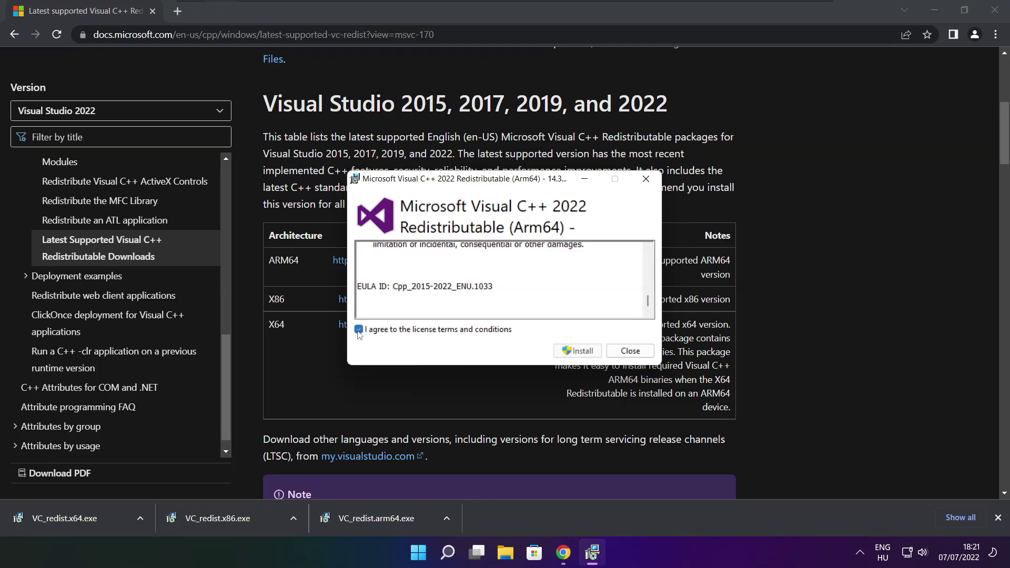
left_click(574, 353)
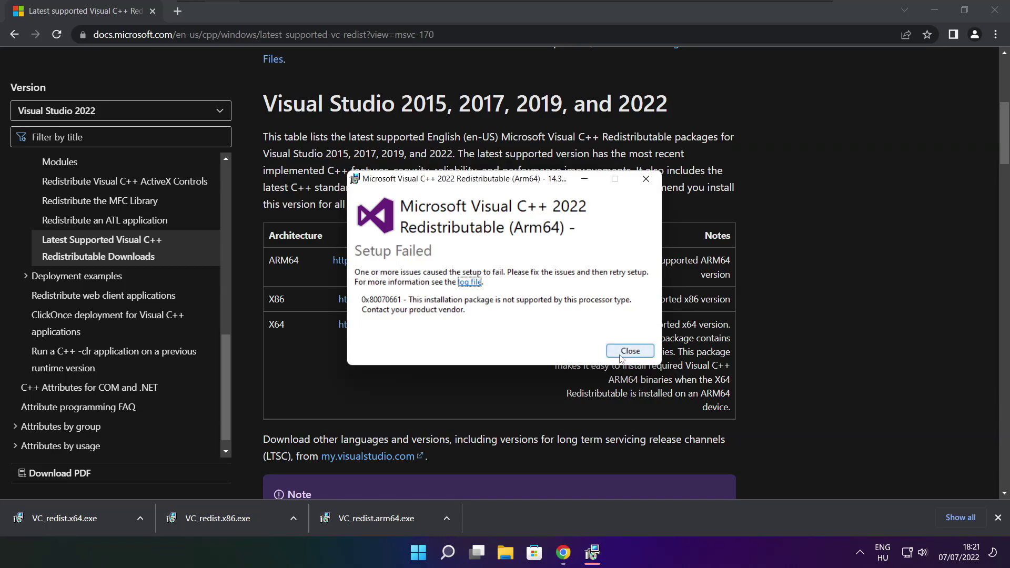
left_click(630, 351)
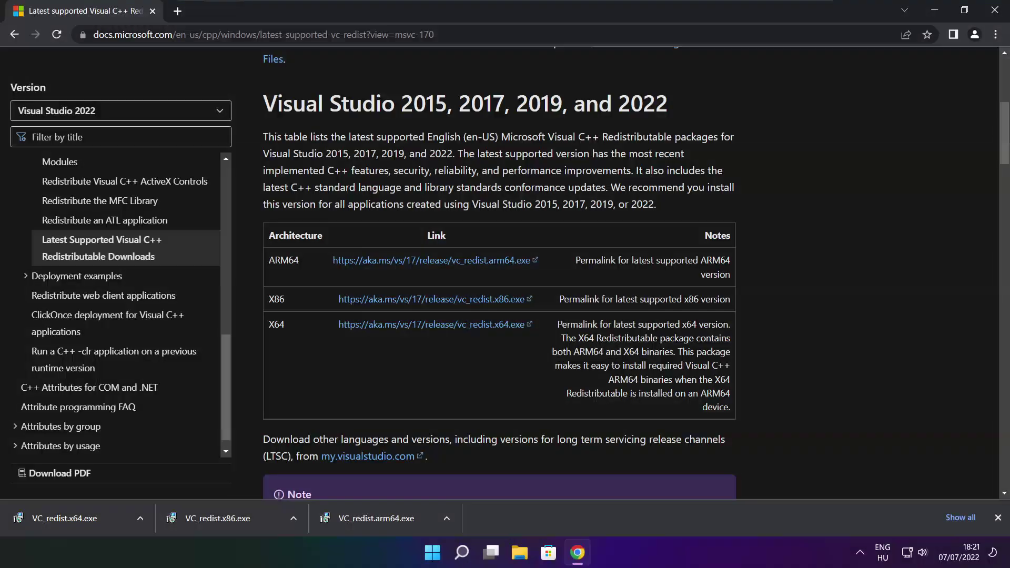
Run VC_redist.x86.exe, accept its license terms and install the x86 redistributable
left_click(239, 516)
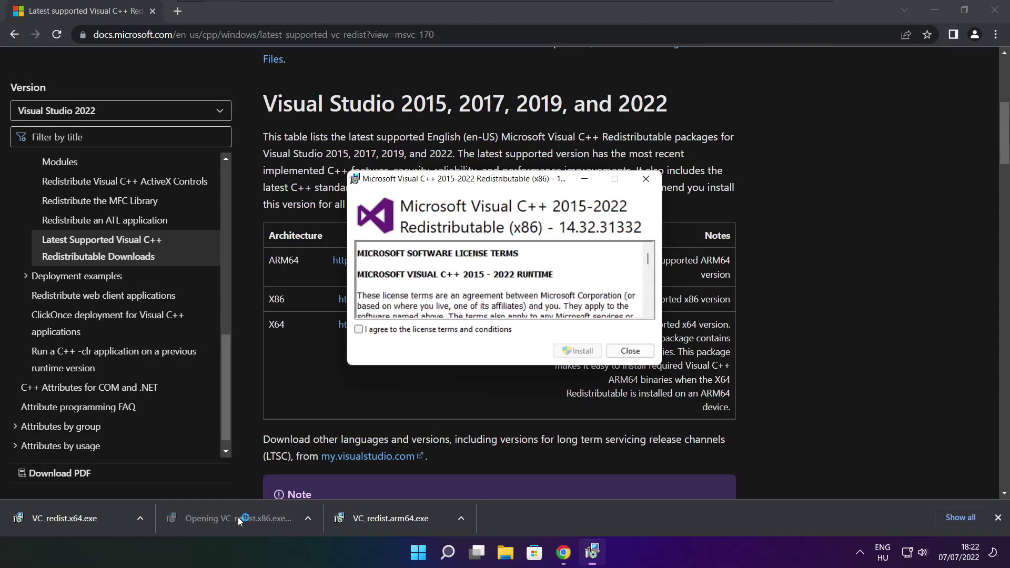
left_click_drag(648, 259, 649, 310)
left_click(365, 331)
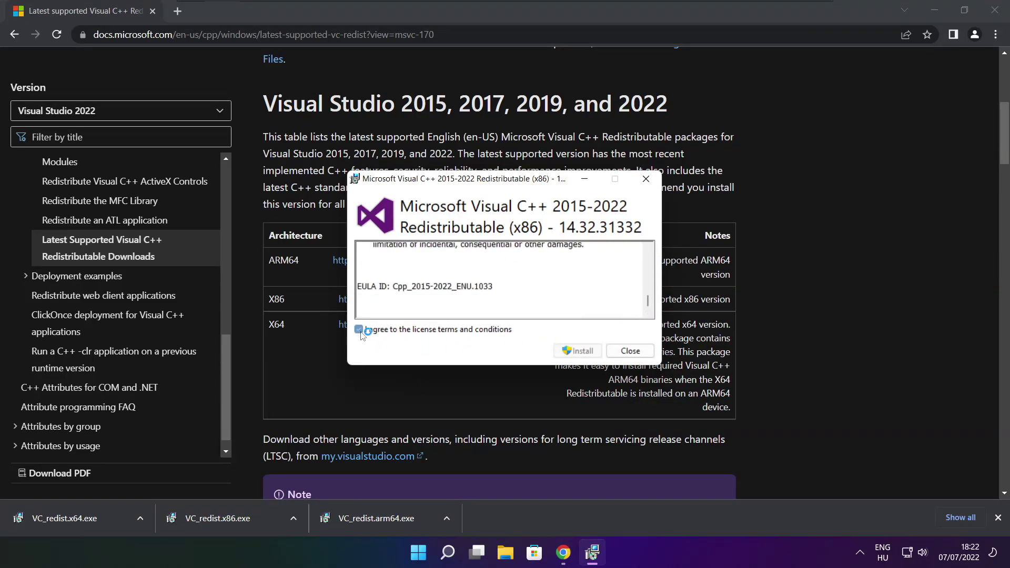
left_click(578, 353)
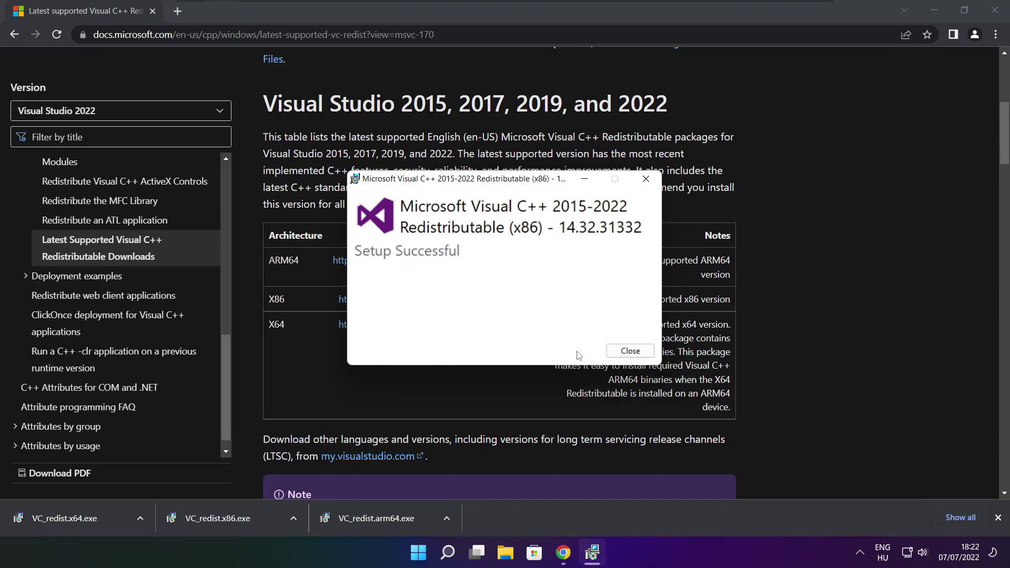
Run VC_redist.x64.exe, accept the license and install Visual C++ 2015-2022 x64 14.32.31332
left_click(631, 351)
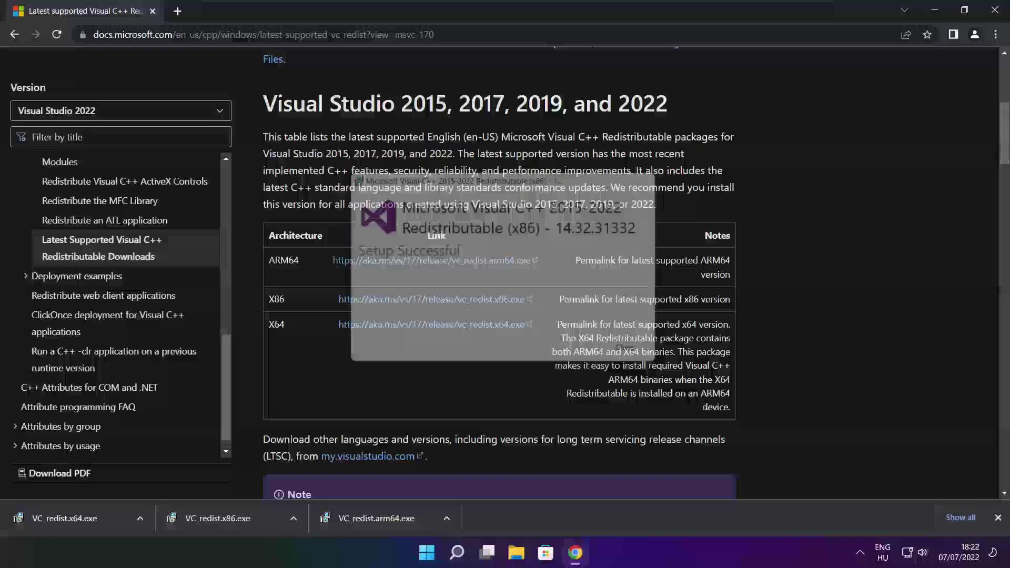
left_click(84, 519)
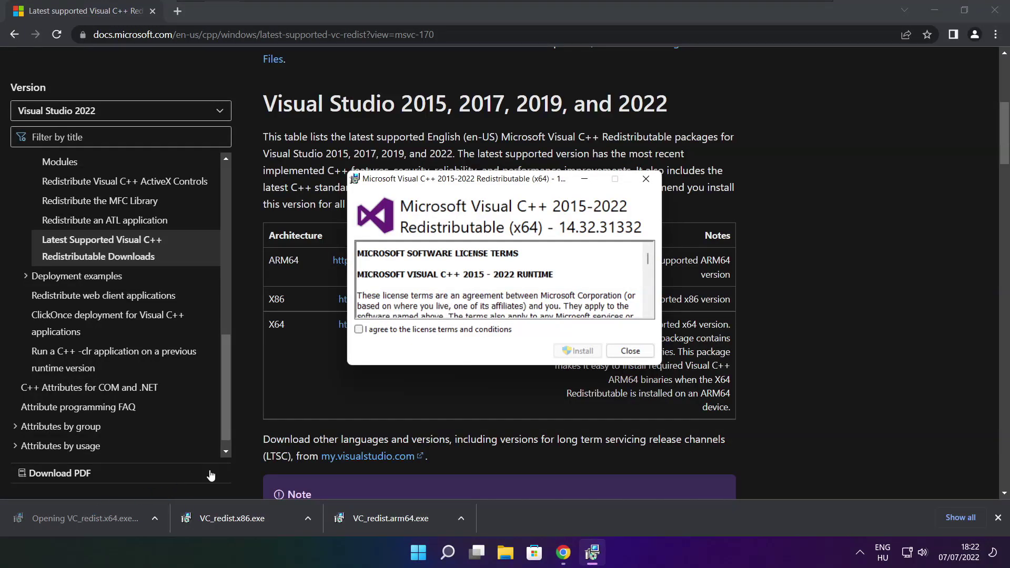
left_click_drag(648, 259, 646, 302)
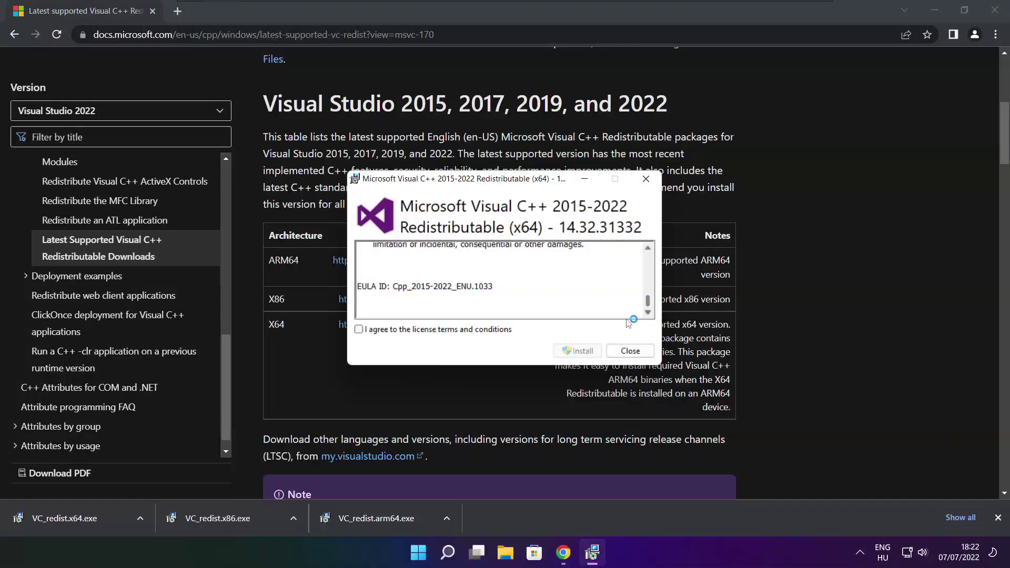
left_click(367, 331)
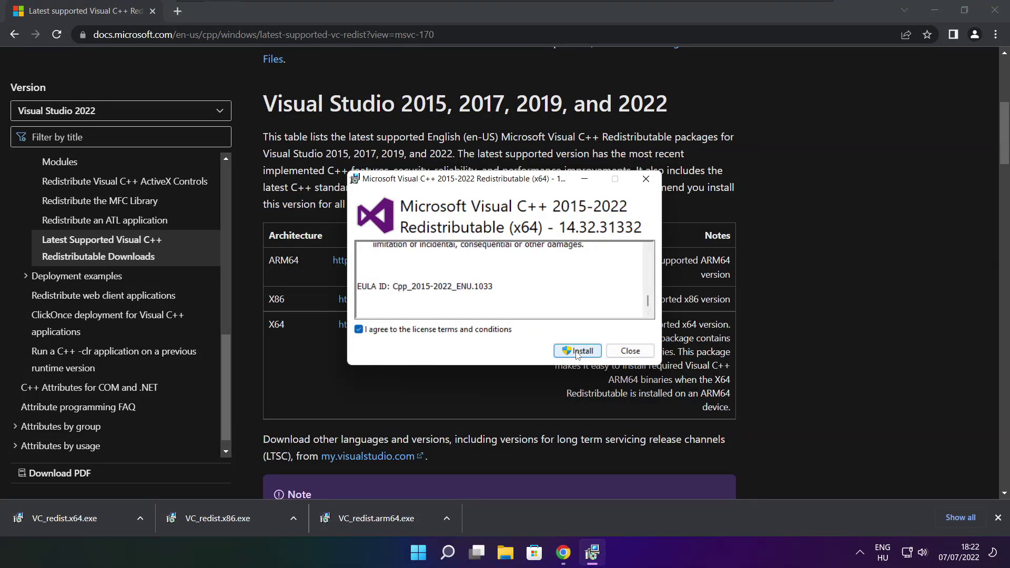
left_click(580, 354)
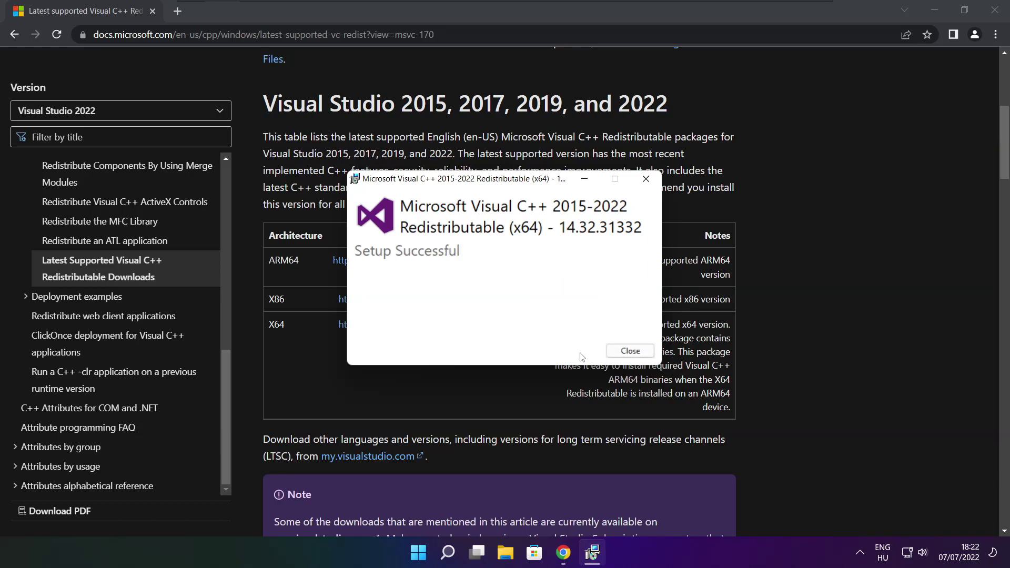
left_click(630, 351)
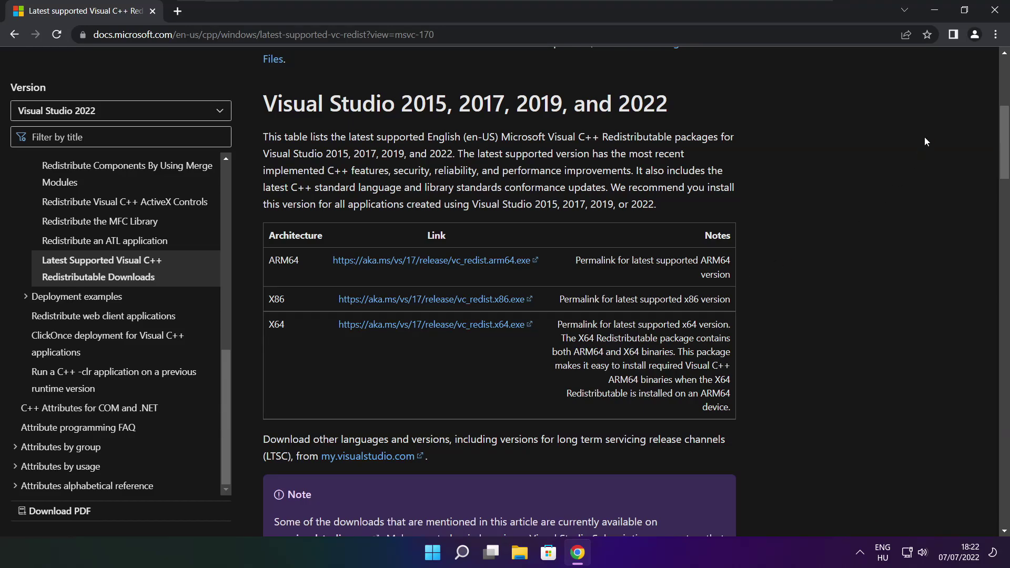
Close Chrome and restart Windows from the Start menu's power options
left_click(995, 11)
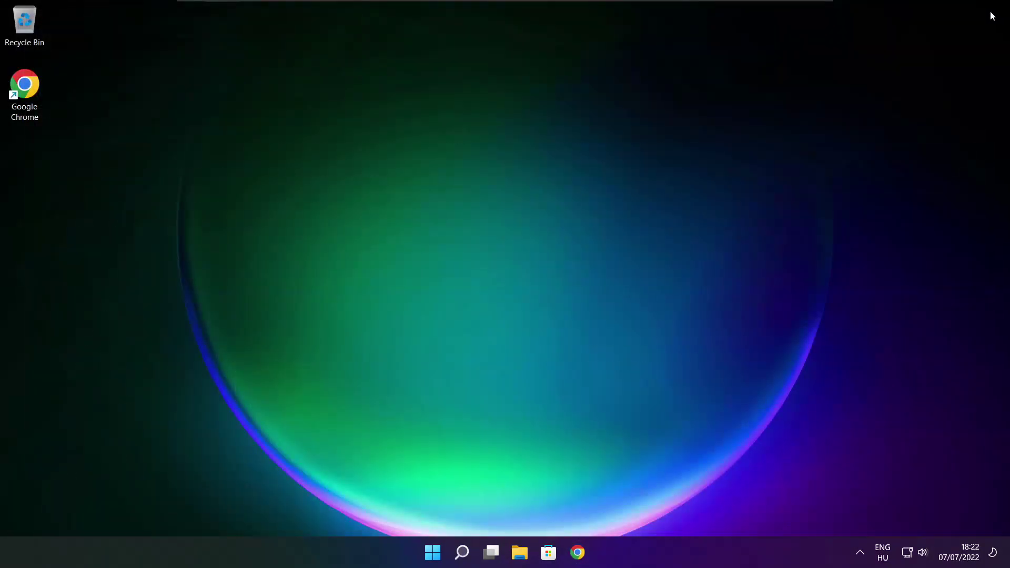
left_click(435, 556)
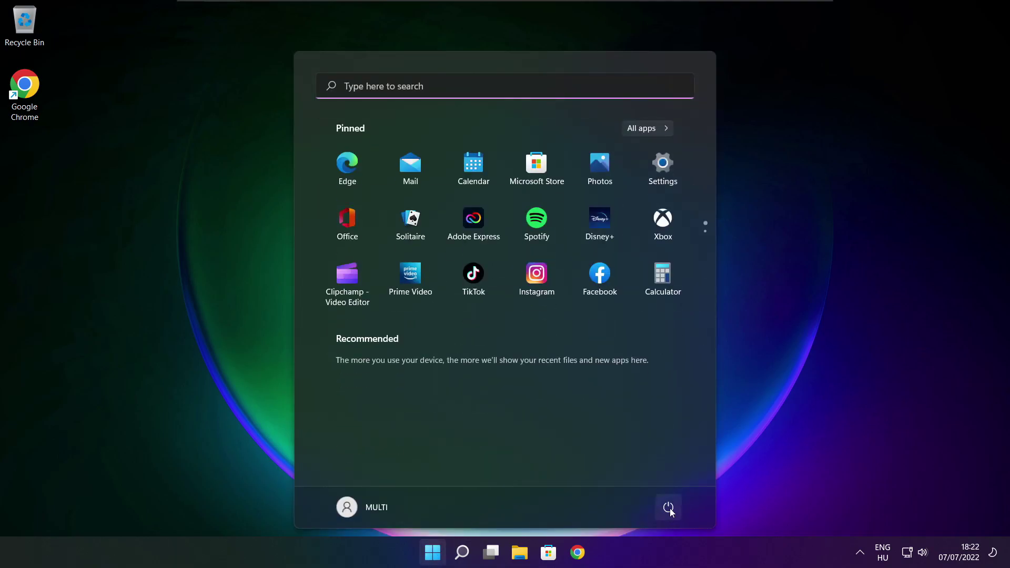
left_click(668, 508)
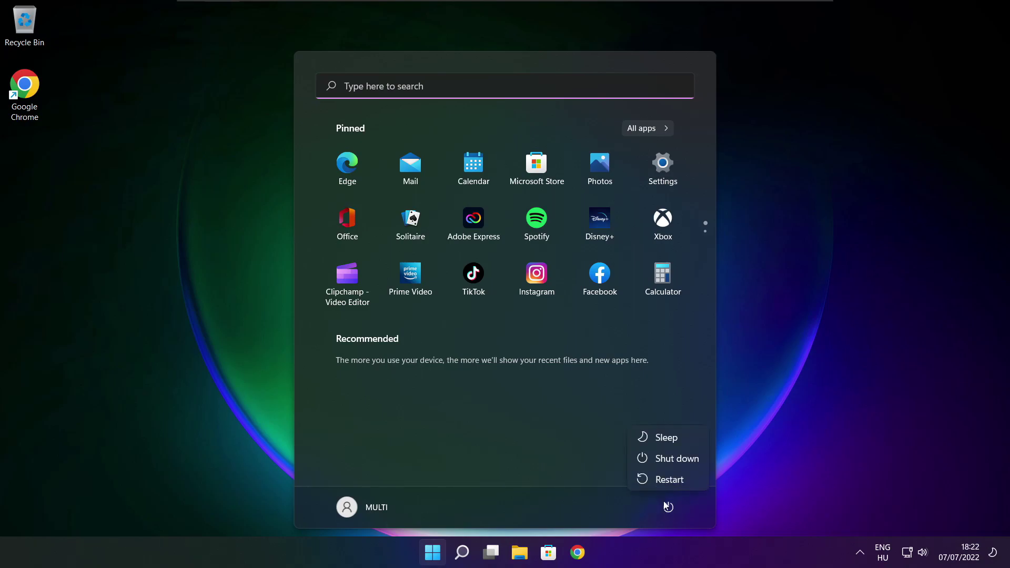
left_click(676, 481)
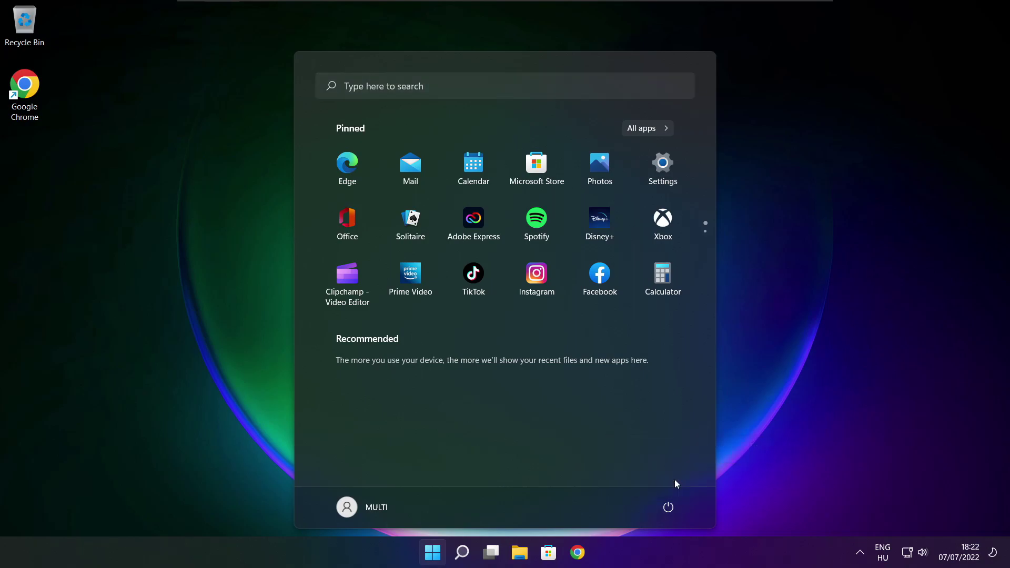